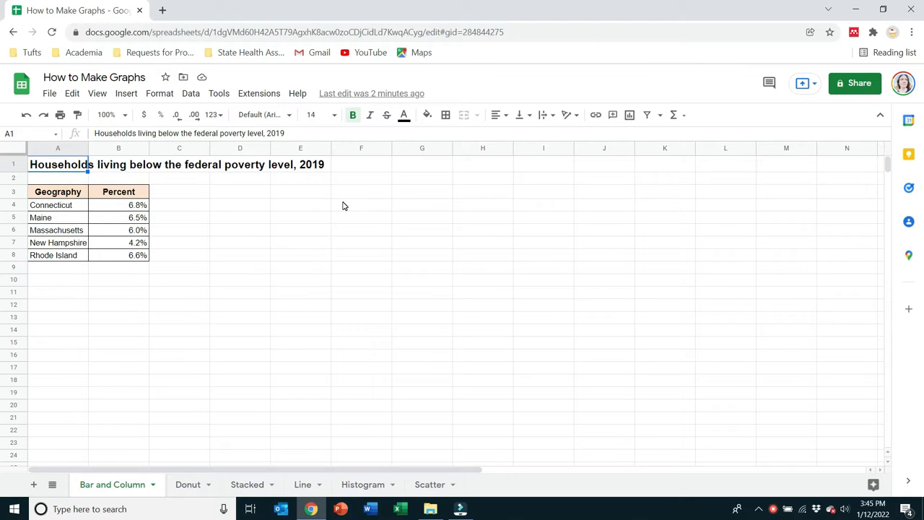
click(127, 95)
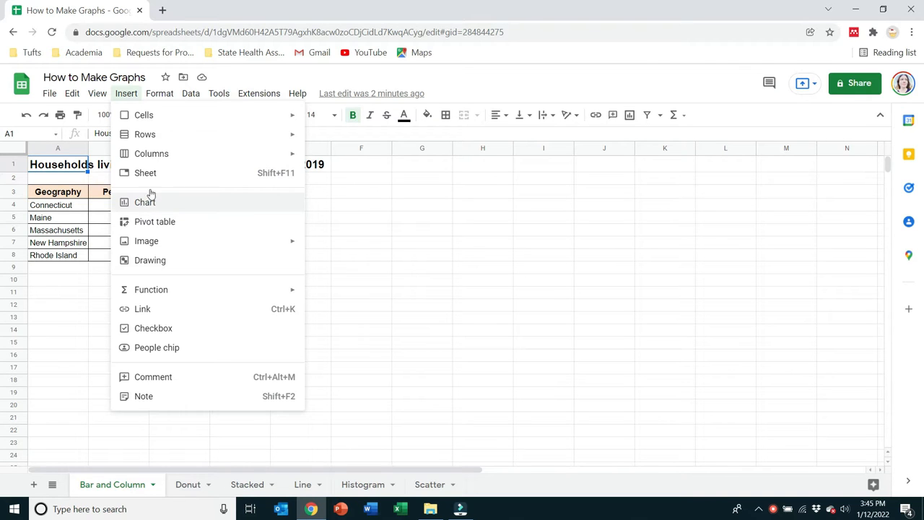
click(682, 281)
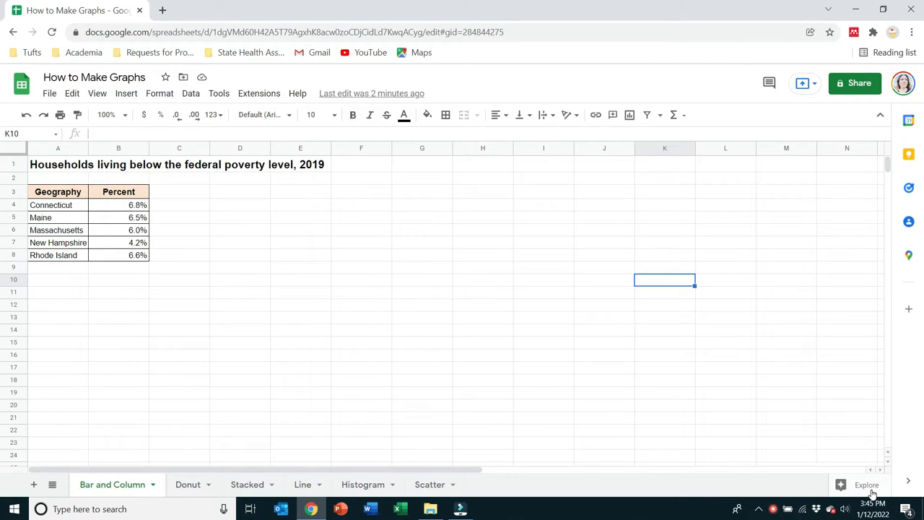
click(253, 270)
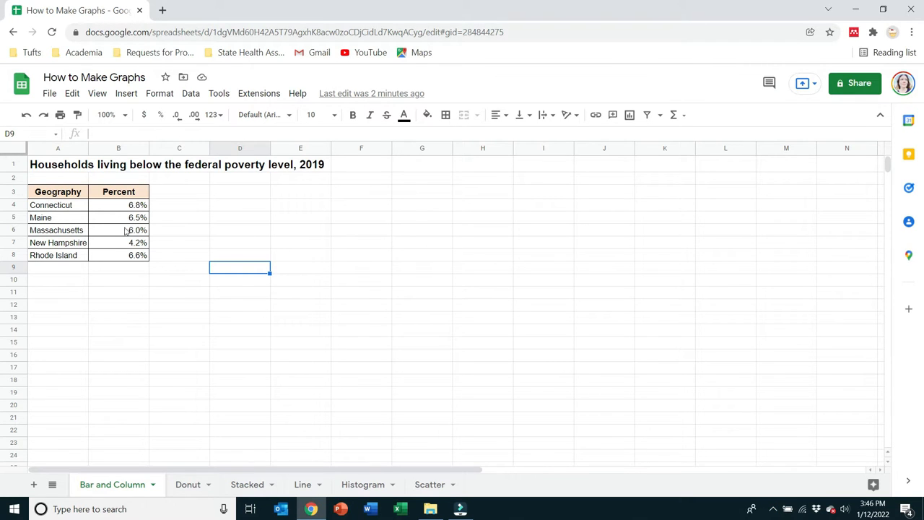
drag(118, 206, 133, 259)
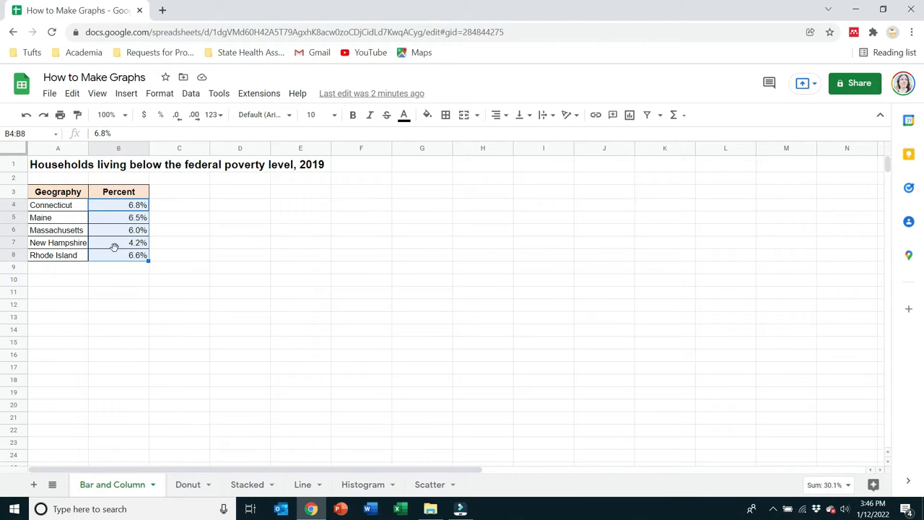
click(72, 192)
drag(73, 192, 132, 260)
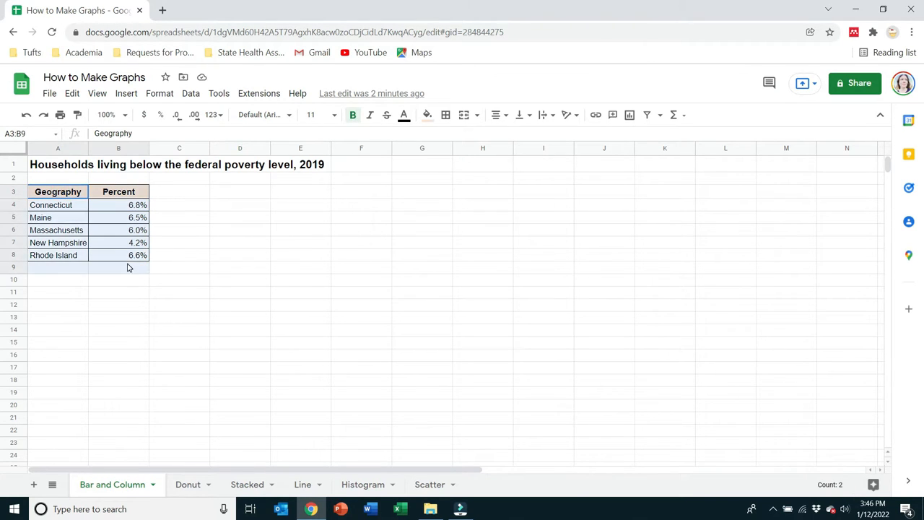
click(445, 267)
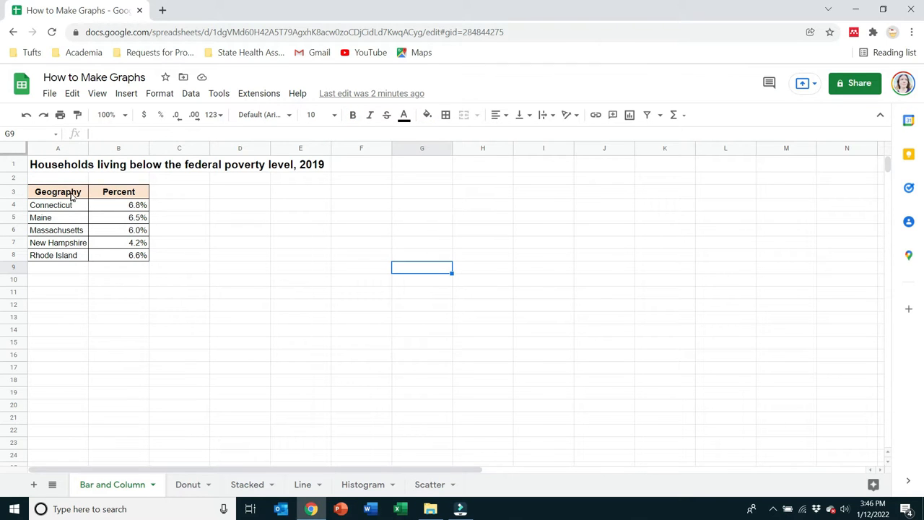
drag(112, 207, 114, 260)
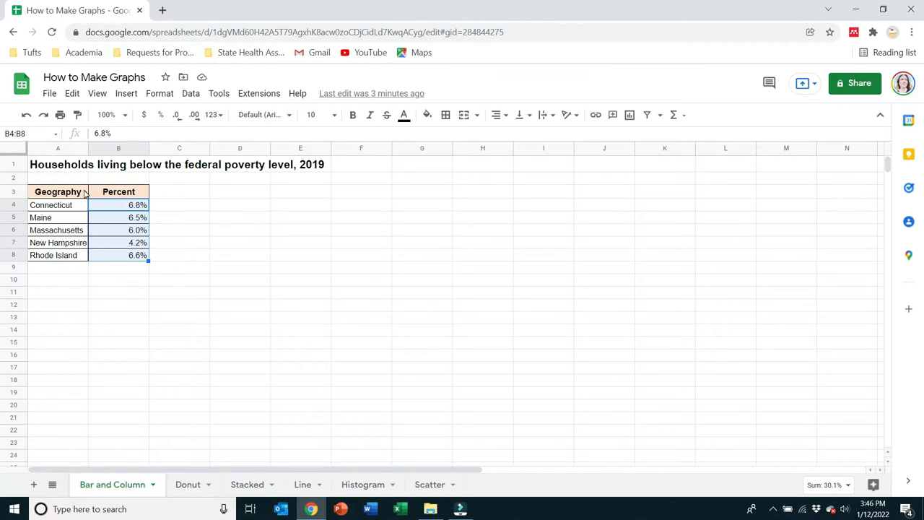
click(134, 205)
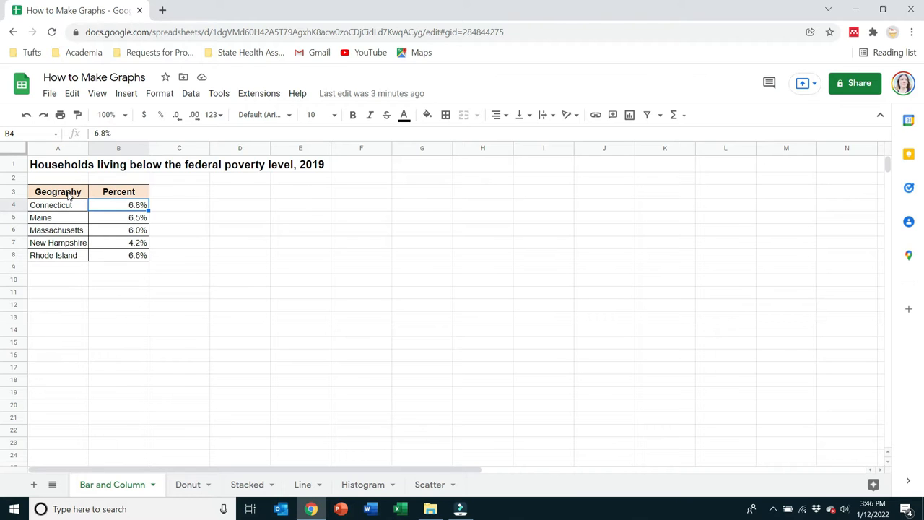
- Select the poverty data table with its headers (A3:B8) and show the Explore chart suggestions for it
drag(68, 195, 115, 255)
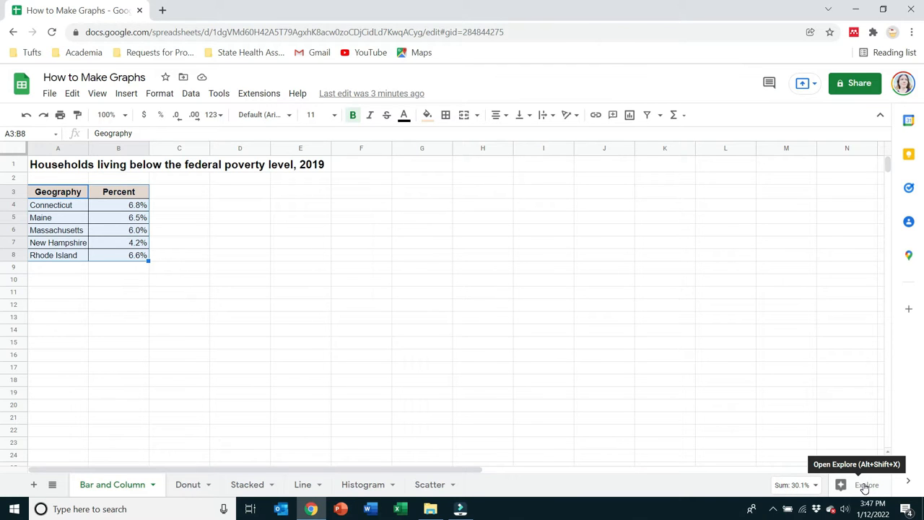
click(864, 487)
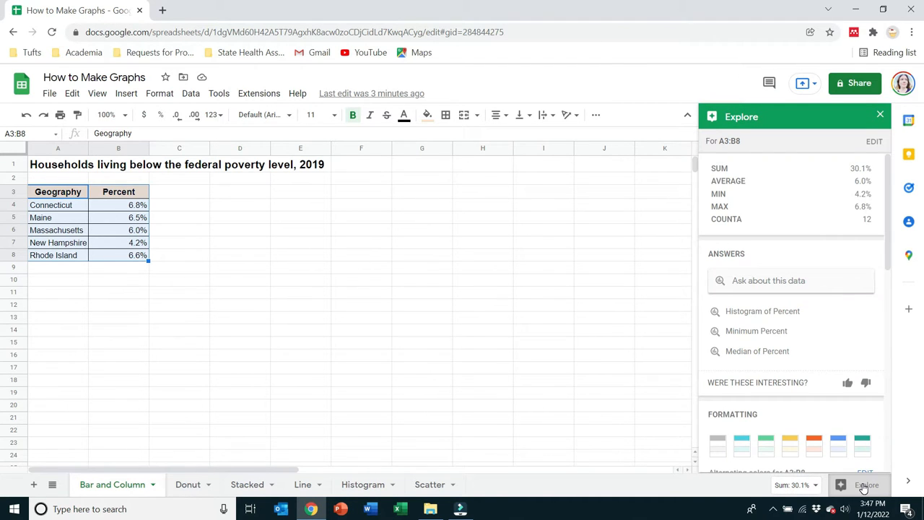
scroll(837, 330, down, 2)
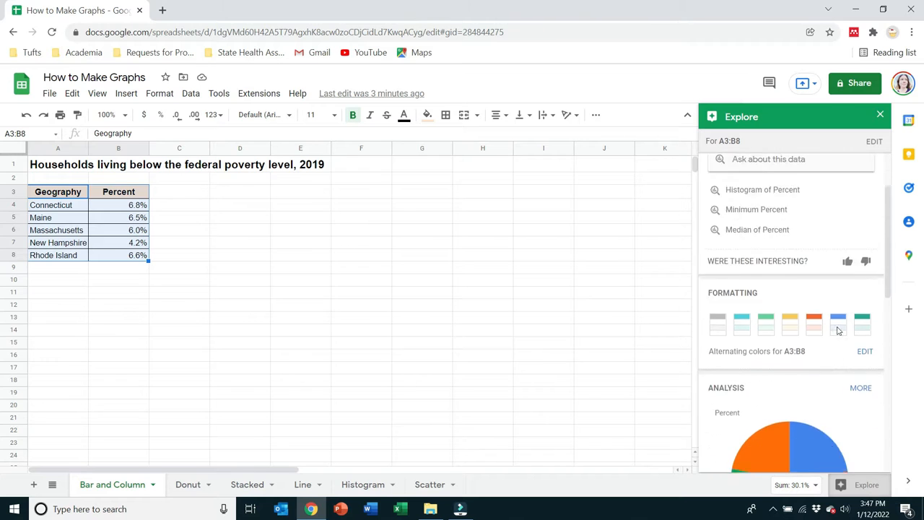
scroll(837, 330, down, 4)
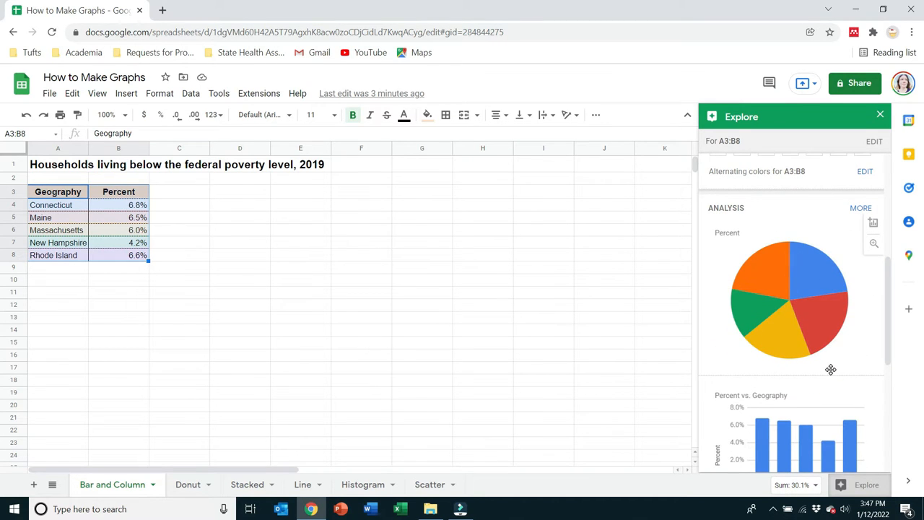
- Examine the suggested pie, column and bar charts to compare how each presents the poverty percentages by state
scroll(830, 369, down, 4)
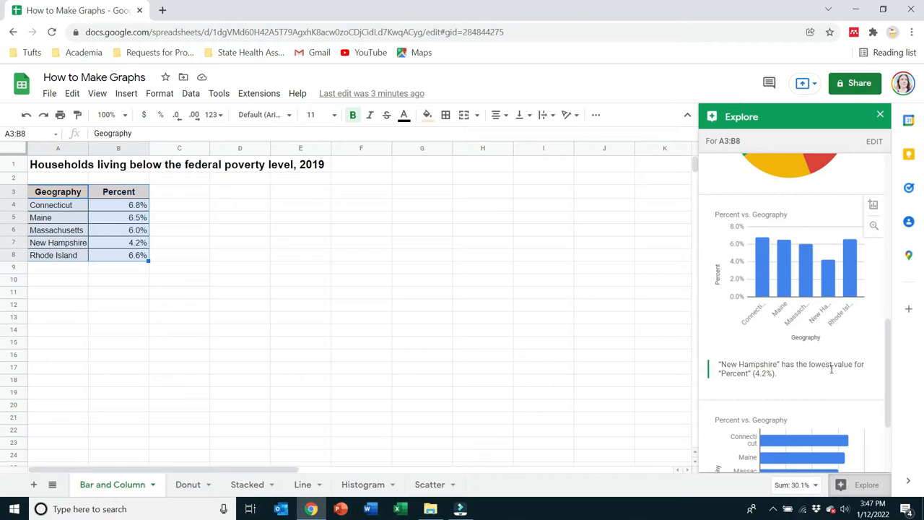
scroll(831, 369, up, 4)
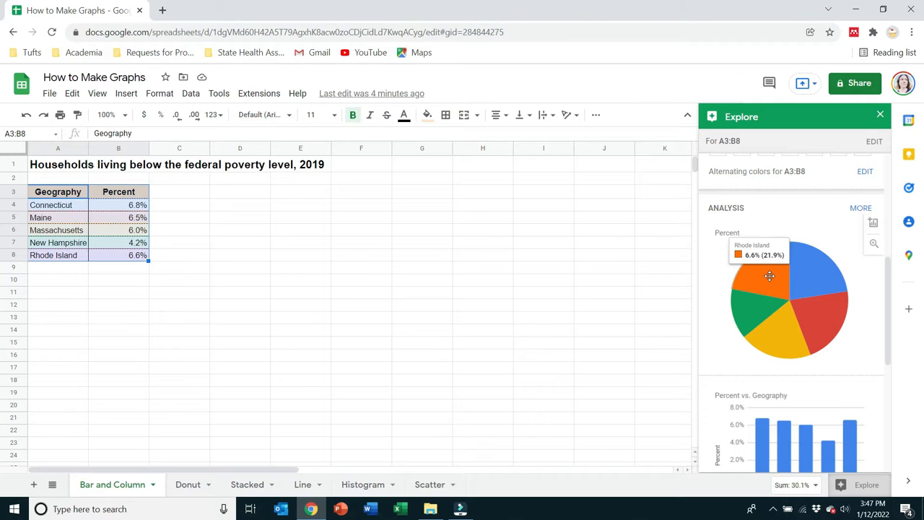
mouse_move(822, 296)
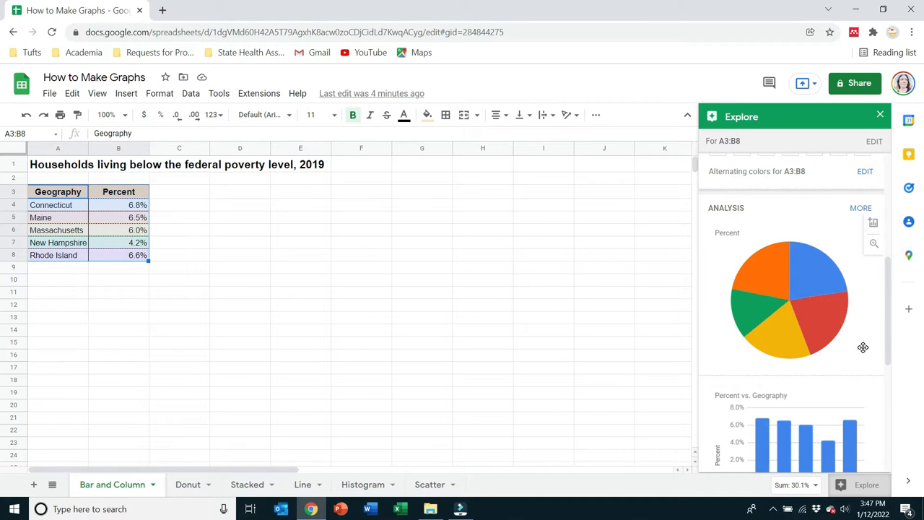
scroll(866, 350, down, 2)
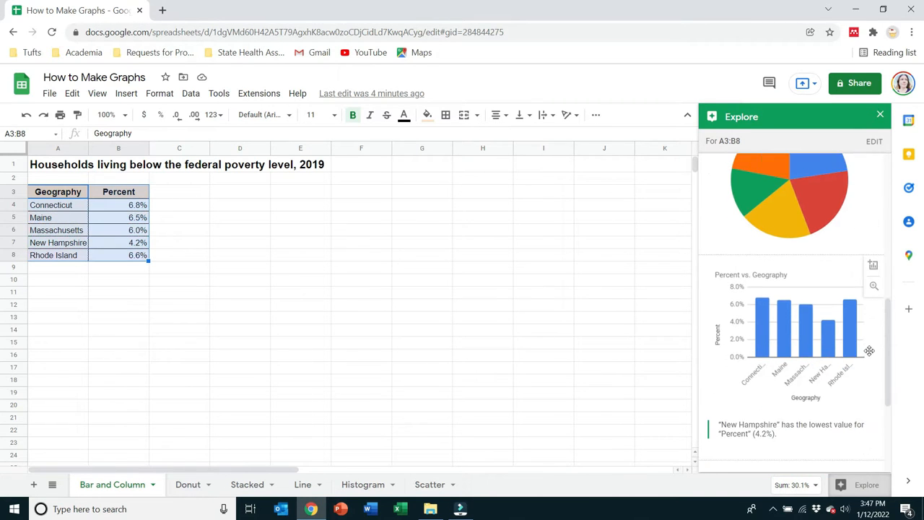
scroll(869, 352, down, 1)
scroll(832, 347, down, 2)
scroll(835, 379, up, 1)
scroll(794, 303, up, 2)
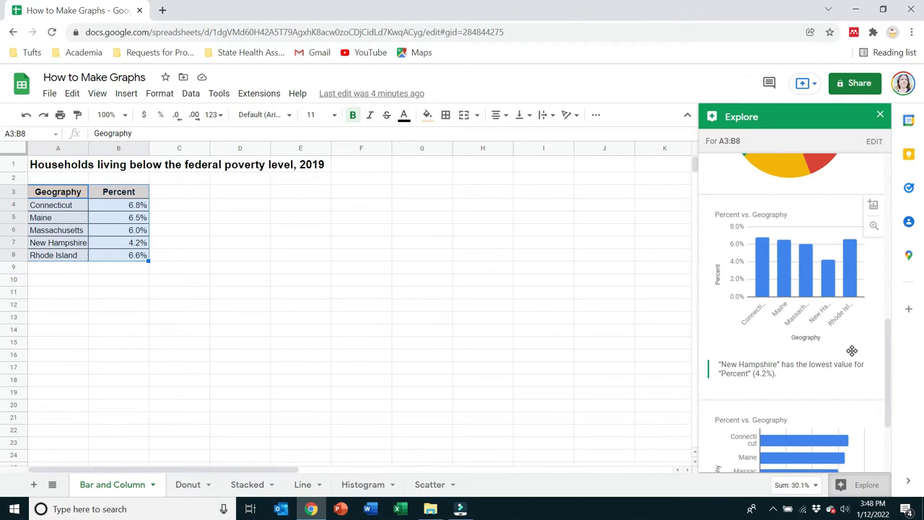
scroll(853, 354, down, 2)
scroll(790, 385, up, 2)
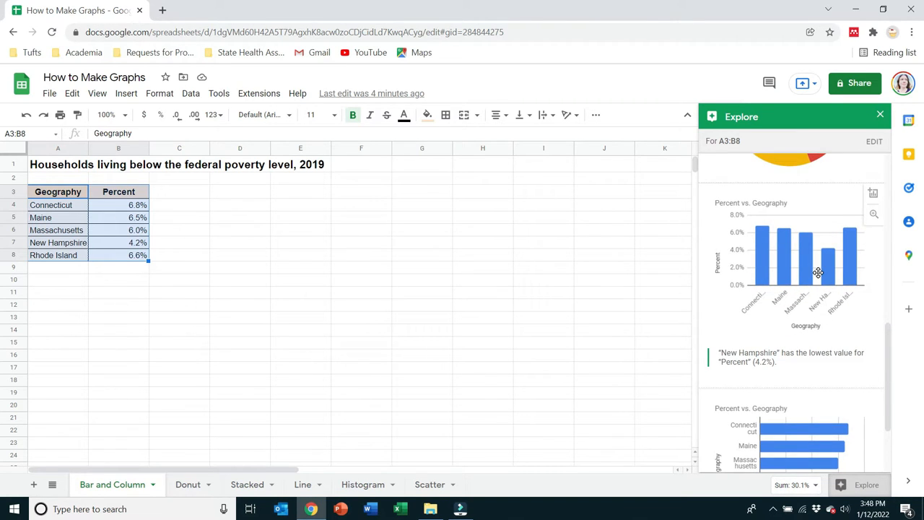
- Place the suggested Percent vs. Geography column chart beside the data table and delete it again
mouse_move(780, 244)
drag(841, 204, 399, 215)
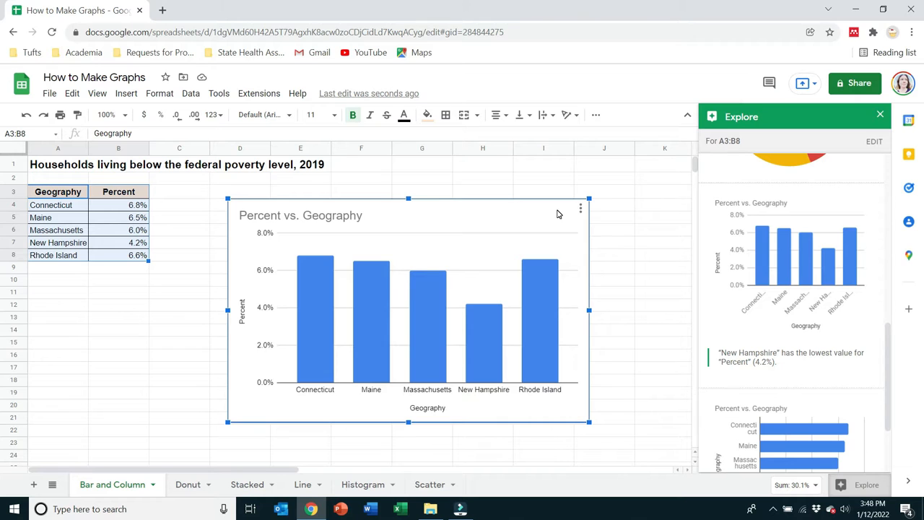
key(Delete)
- Insert the suggested horizontal Percent vs. Geography bar chart on the sheet beside the data table
mouse_move(823, 407)
drag(825, 408, 325, 205)
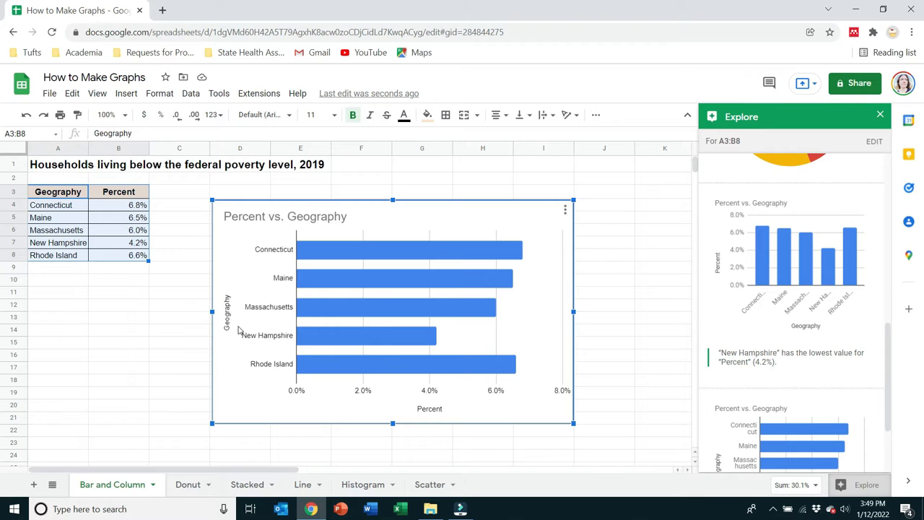
mouse_move(348, 253)
- Open the inserted chart for editing and change its chart type to Column chart
click(566, 212)
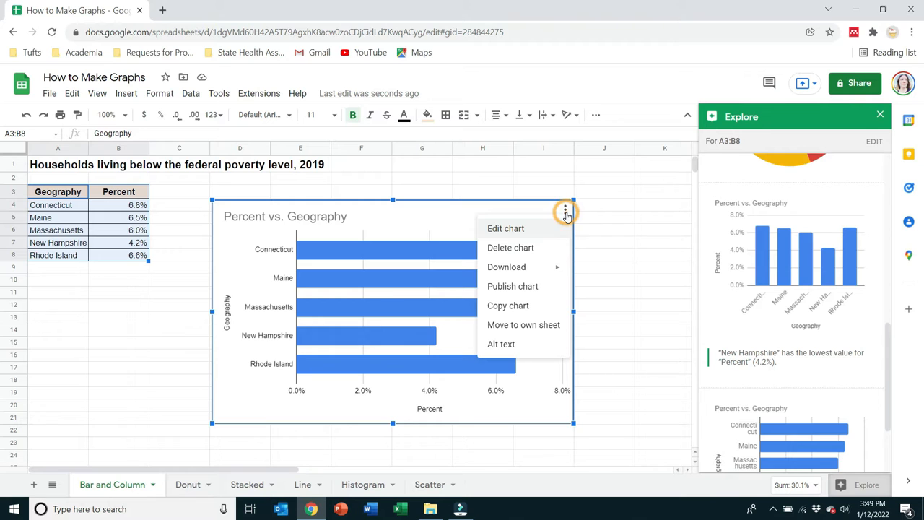
click(526, 235)
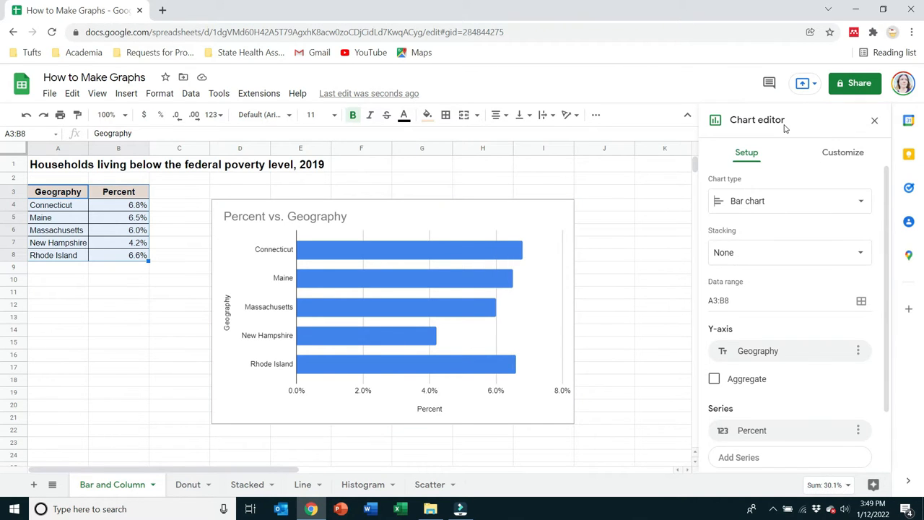
click(785, 204)
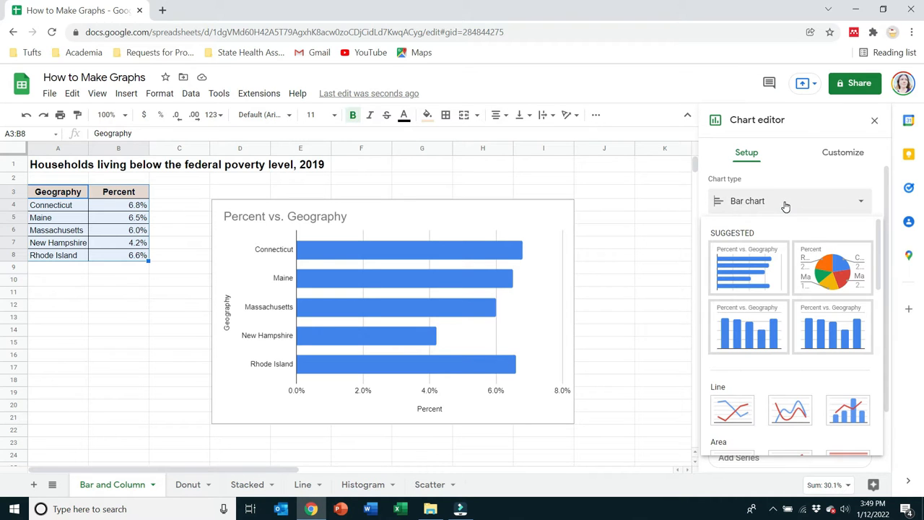
click(748, 326)
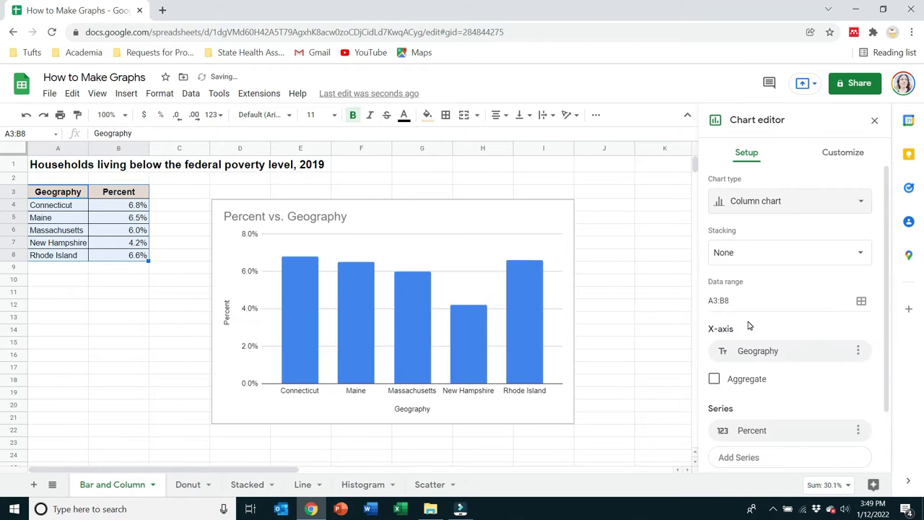
- Change the chart type back to Bar chart and limit the chart's data range to A3:B5
click(780, 203)
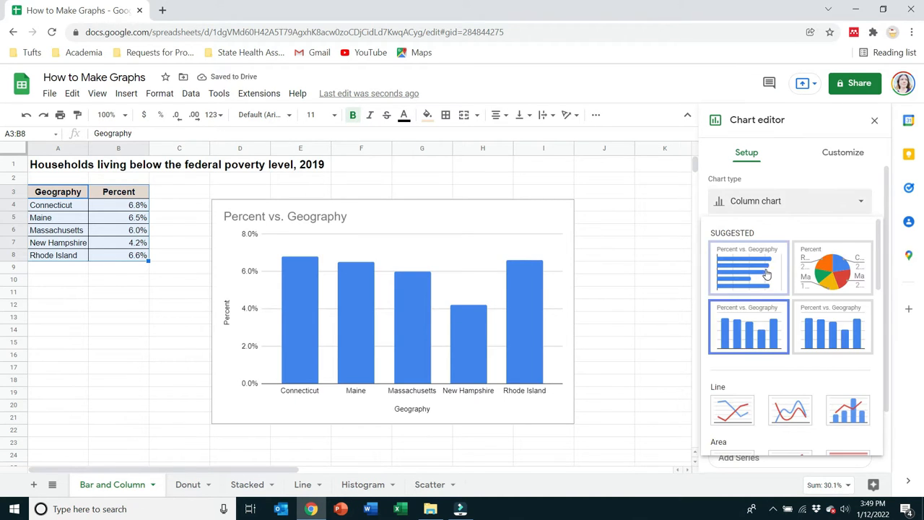
click(766, 276)
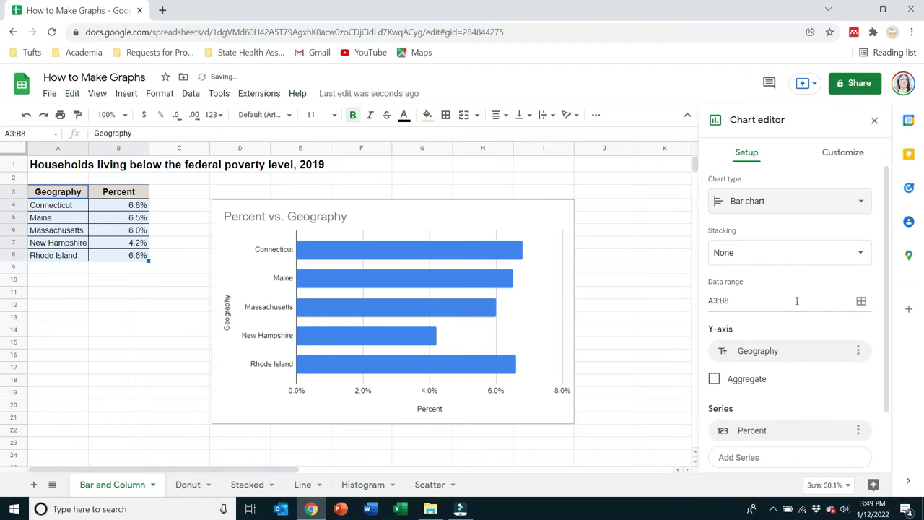
scroll(799, 296, down, 1)
click(861, 241)
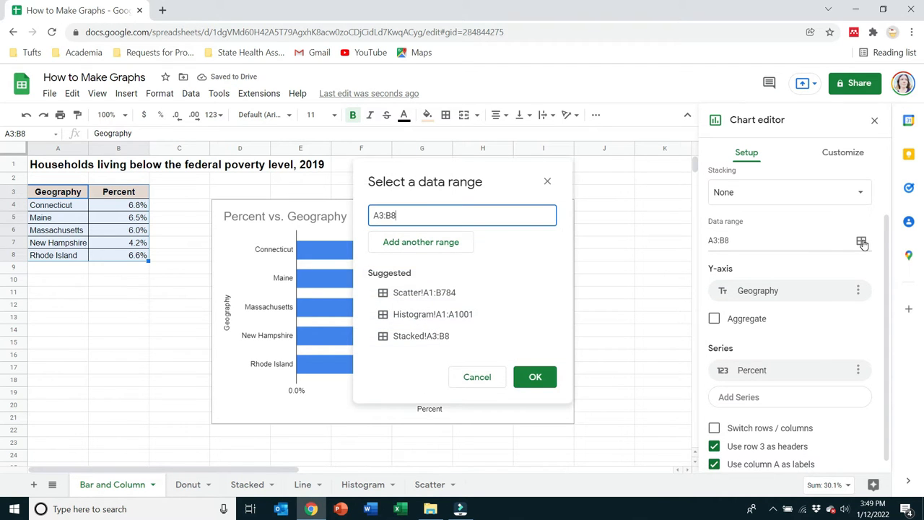
drag(57, 195, 124, 223)
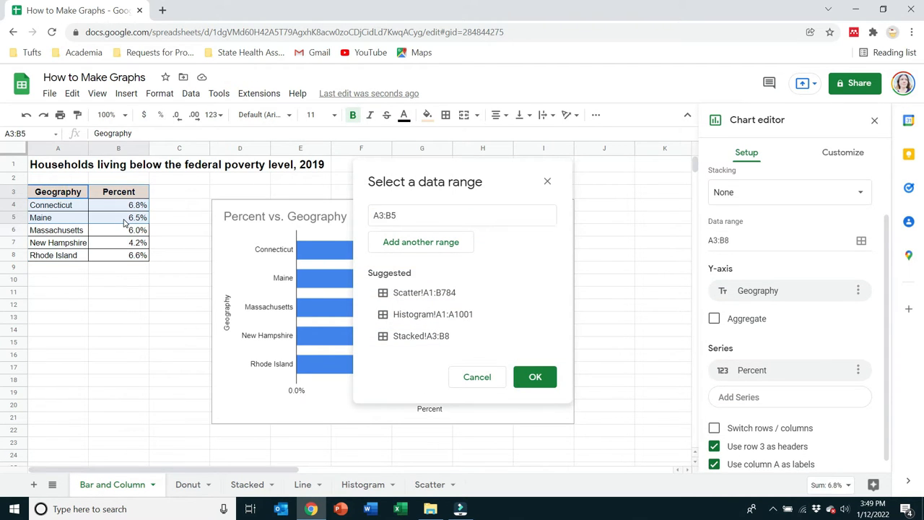
click(547, 381)
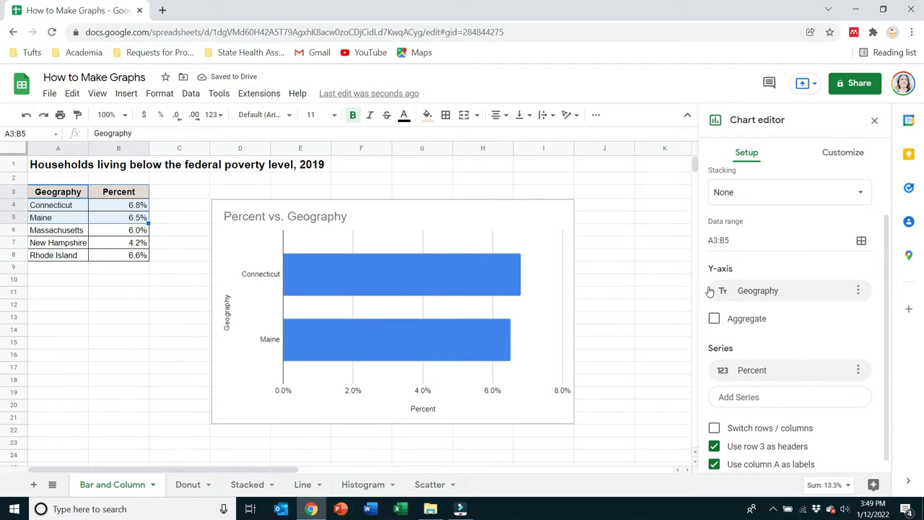
- Undo the last data range and chart type changes, and close the Explore suggestions
key(ctrl+z)
key(ctrl+z)
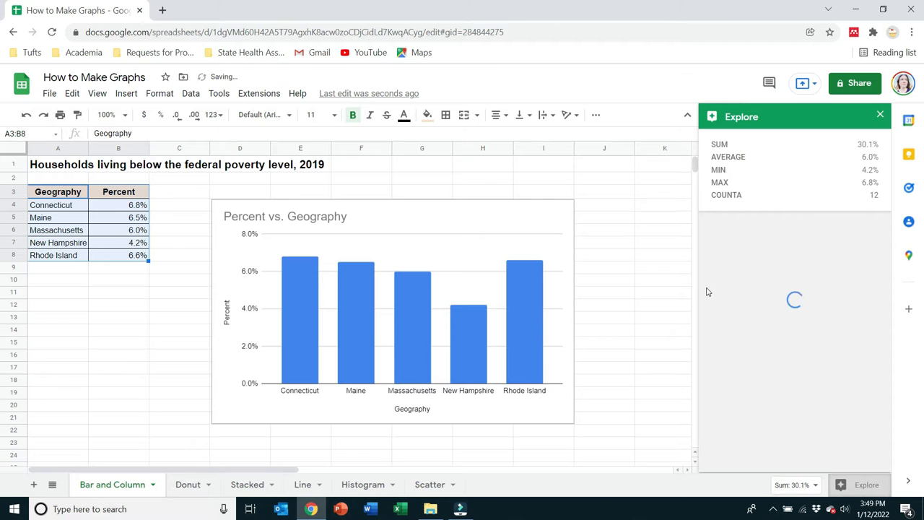
click(645, 318)
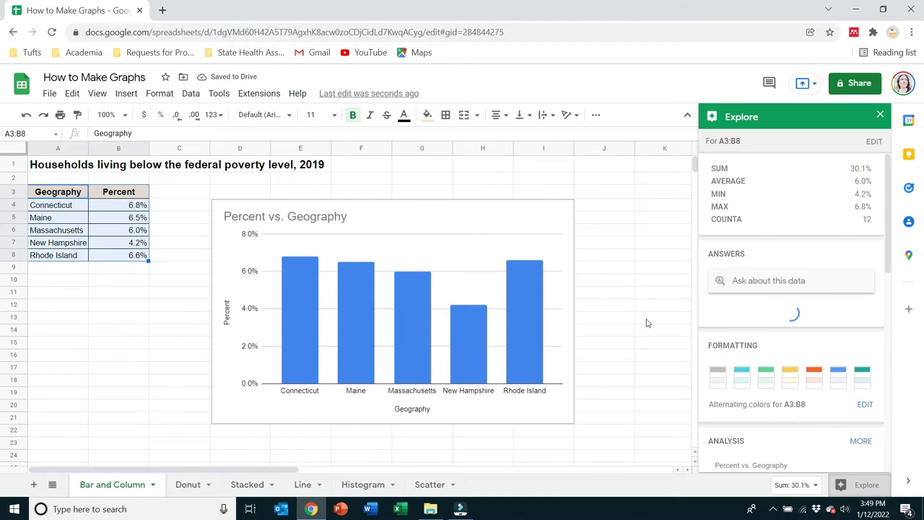
click(880, 117)
- Reopen the column chart in the Chart editor and review its data range, axis and series setup
click(541, 214)
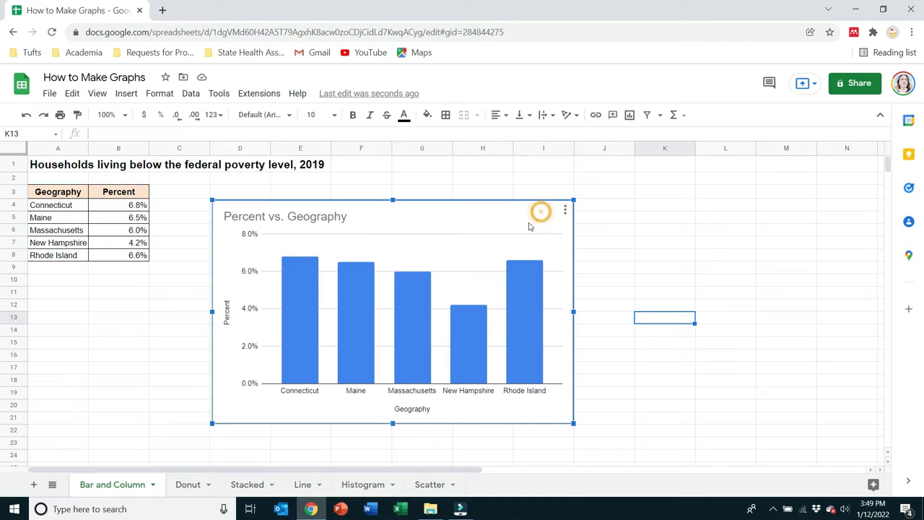
click(565, 212)
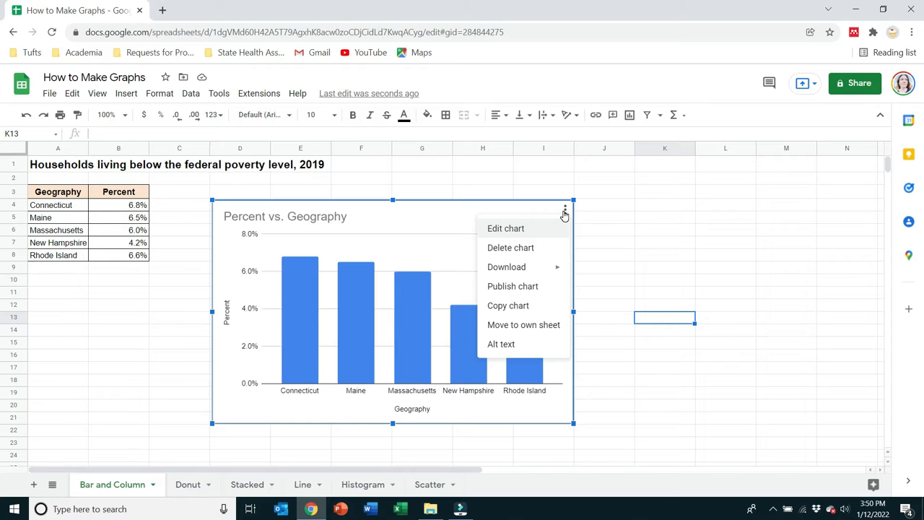
click(524, 229)
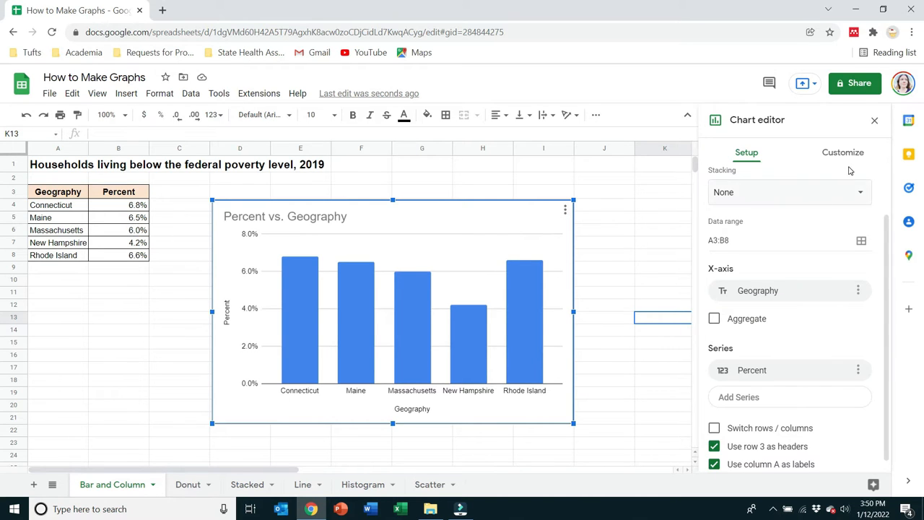
scroll(775, 217, down, 1)
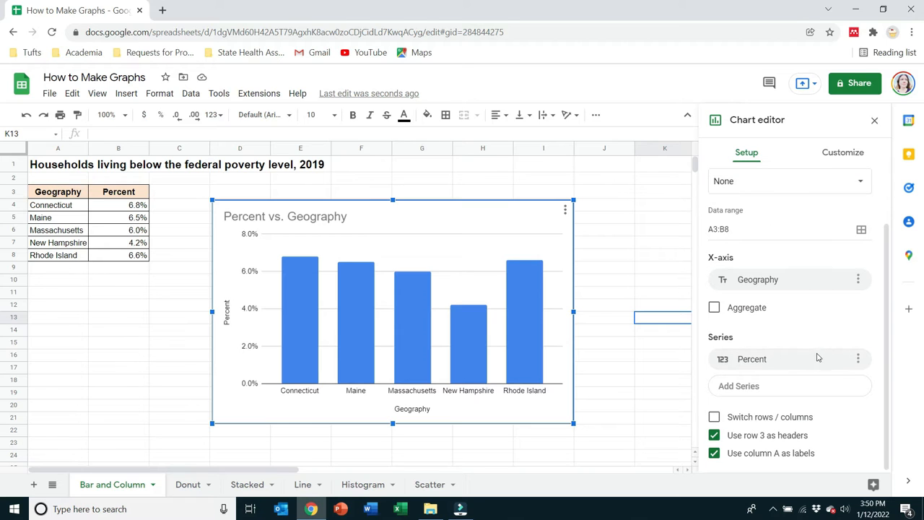
- Try a light green background color for the column chart in its chart style settings
click(856, 155)
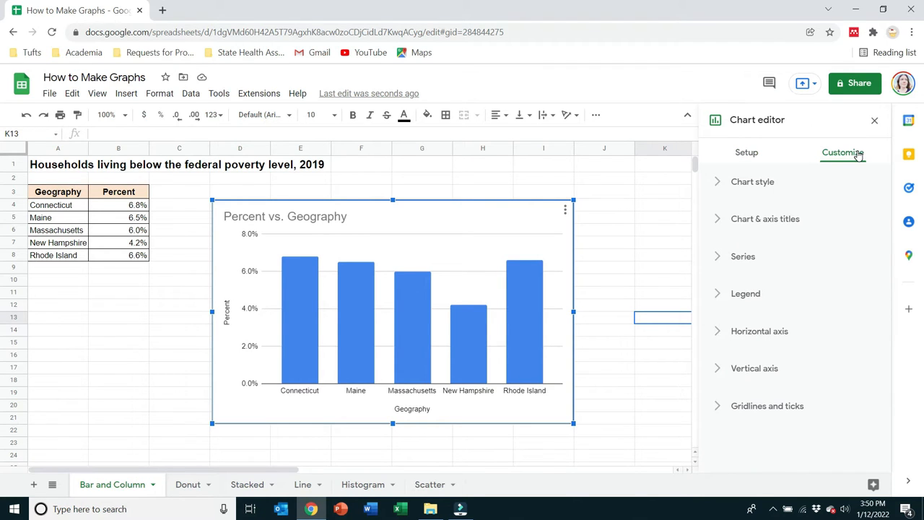
click(751, 185)
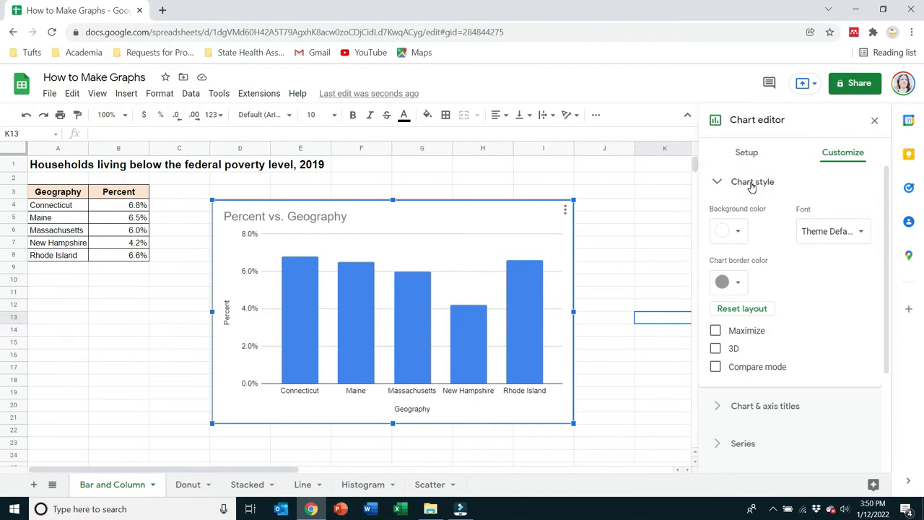
scroll(812, 289, down, 1)
scroll(794, 281, up, 1)
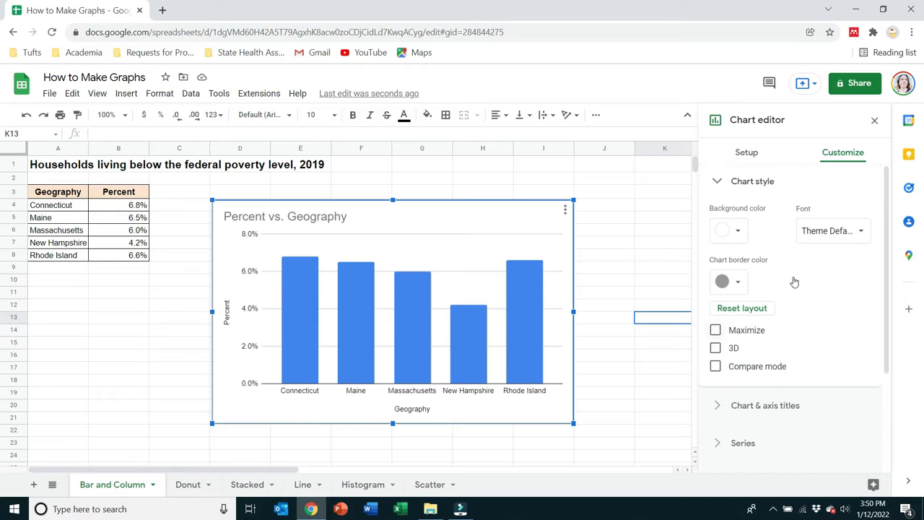
click(736, 232)
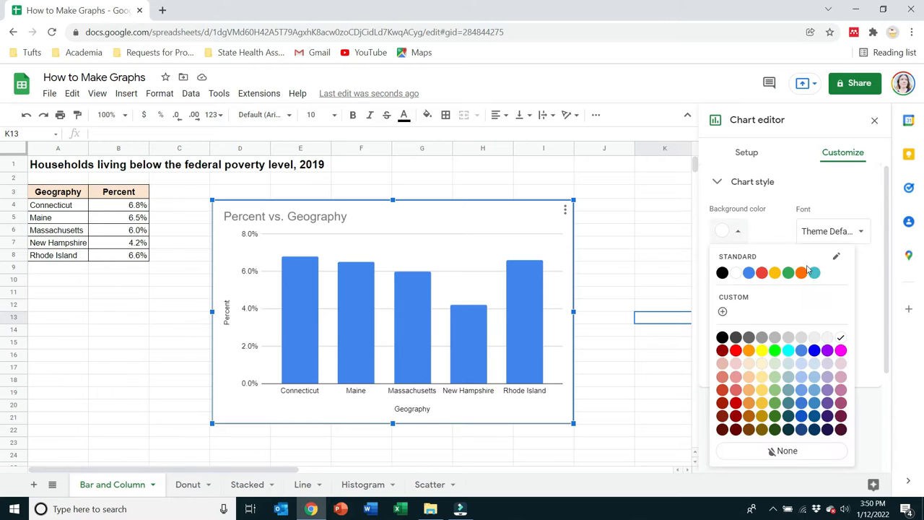
click(776, 363)
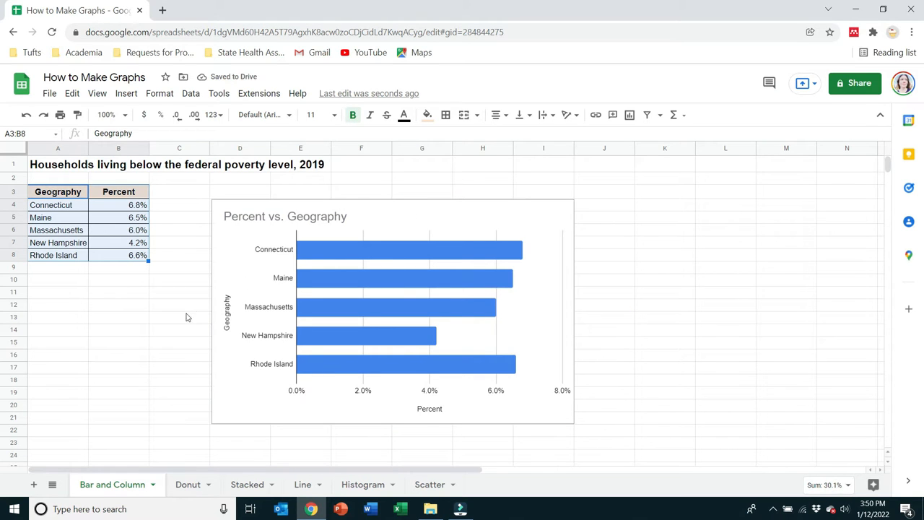
- Move the bar chart up beside the data table, starting at row 3, and check the percent values in B4:B8
click(178, 291)
click(392, 213)
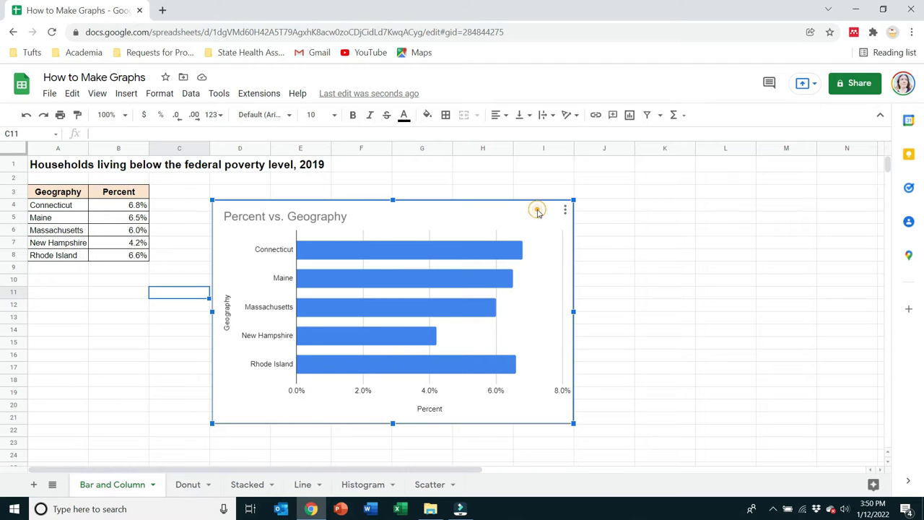
mouse_move(347, 247)
drag(423, 211, 371, 197)
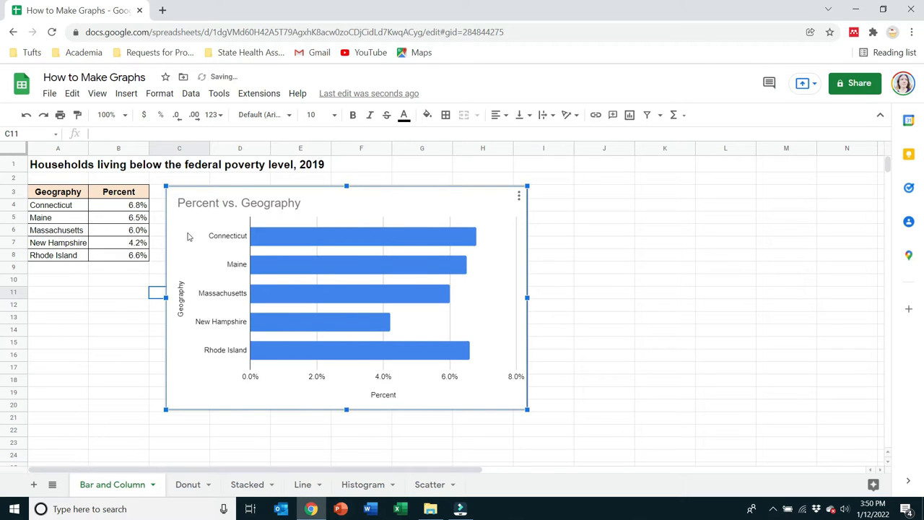
drag(136, 206, 137, 260)
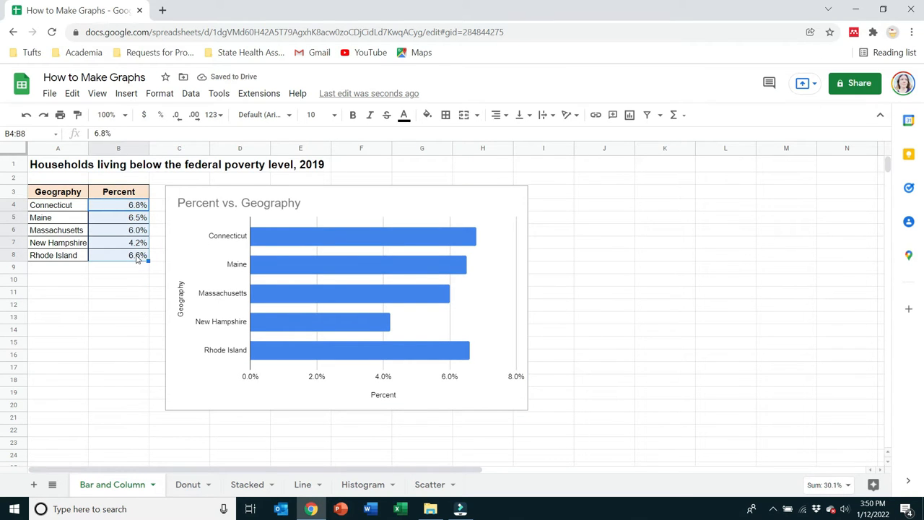
click(126, 293)
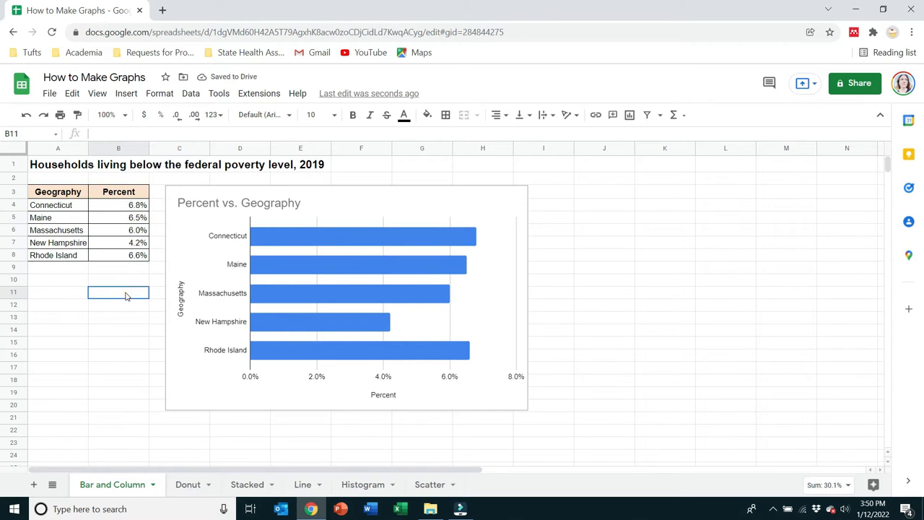
- Switch to the Donut sheet and examine its title and the Yes and No percentages in A3:B5
click(181, 490)
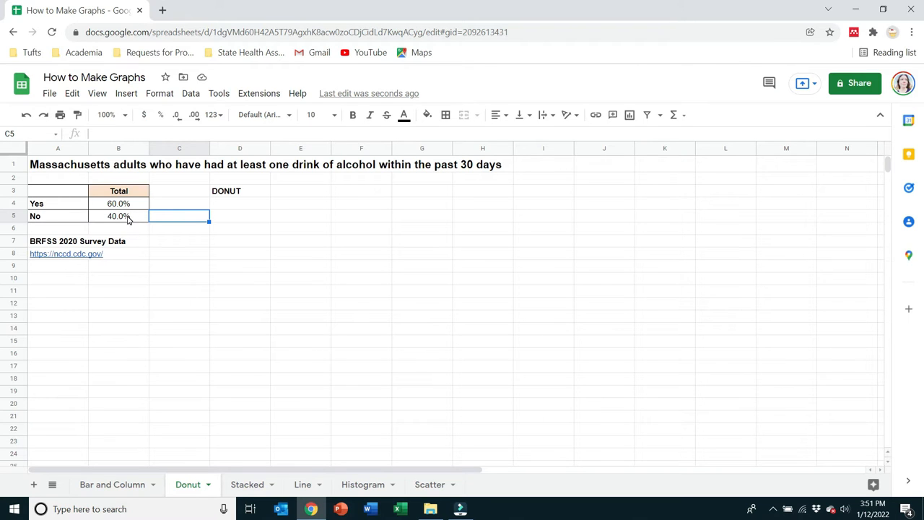
drag(57, 190, 119, 220)
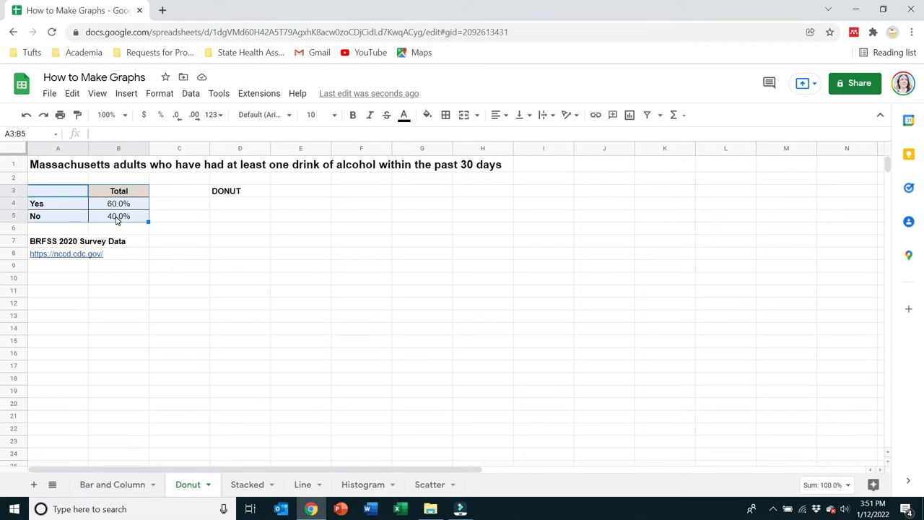
click(213, 231)
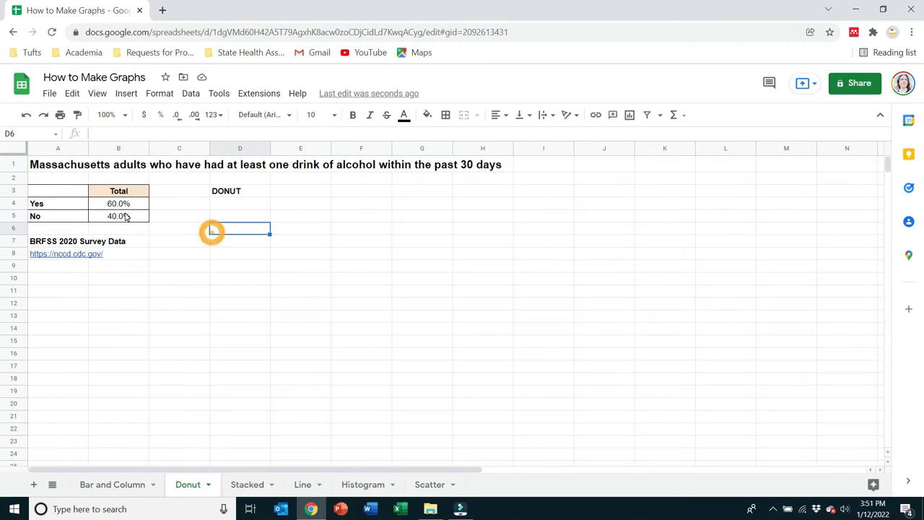
click(126, 218)
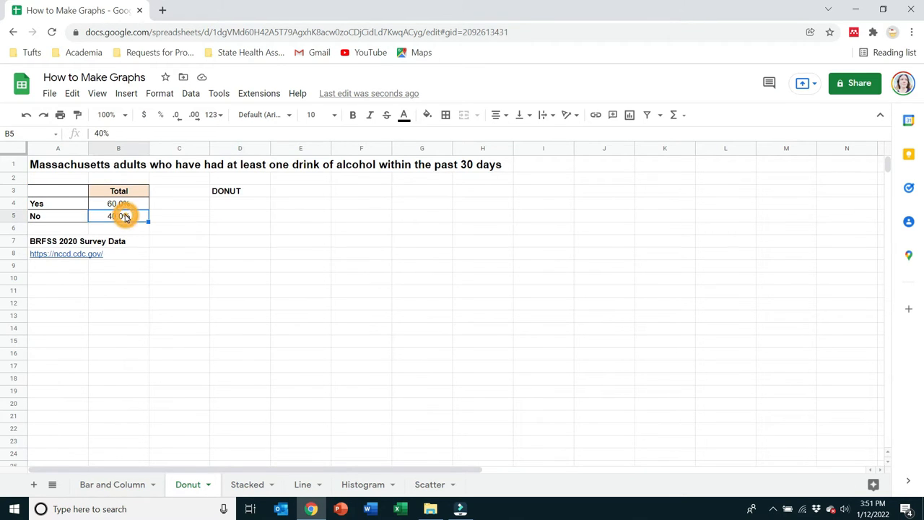
click(128, 205)
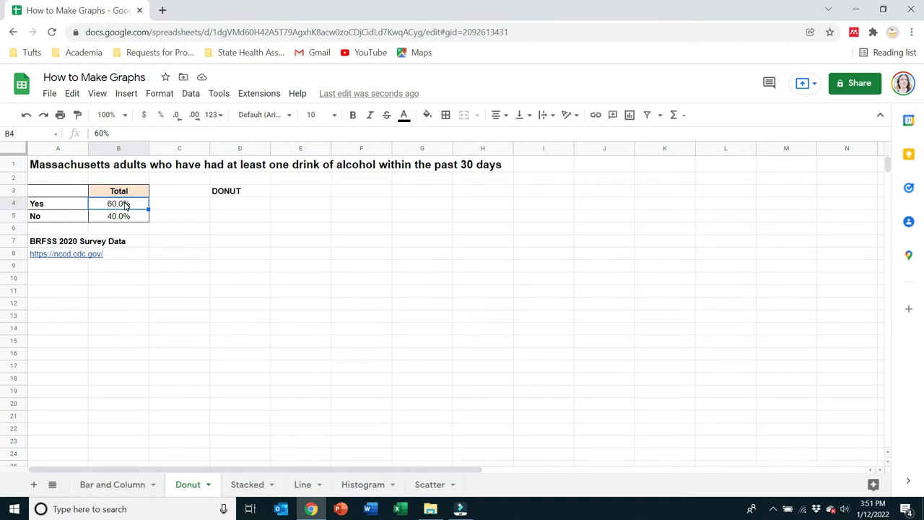
click(121, 218)
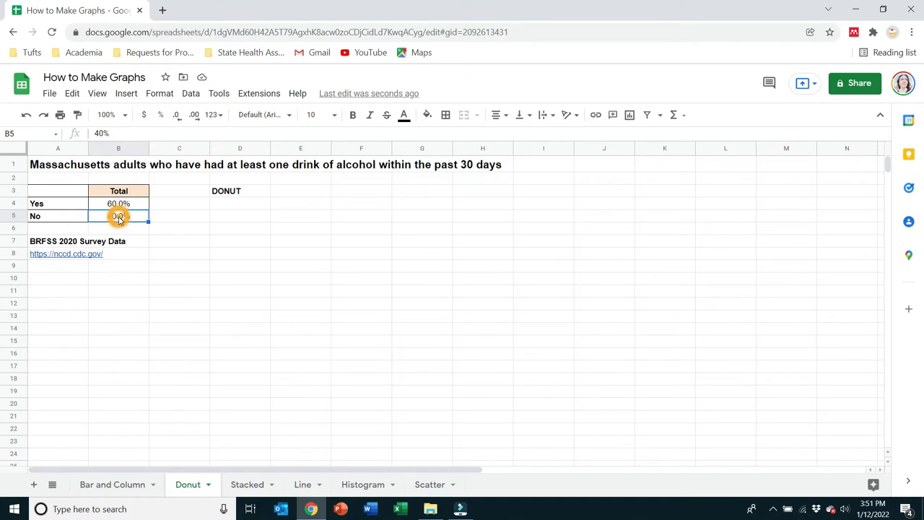
click(62, 166)
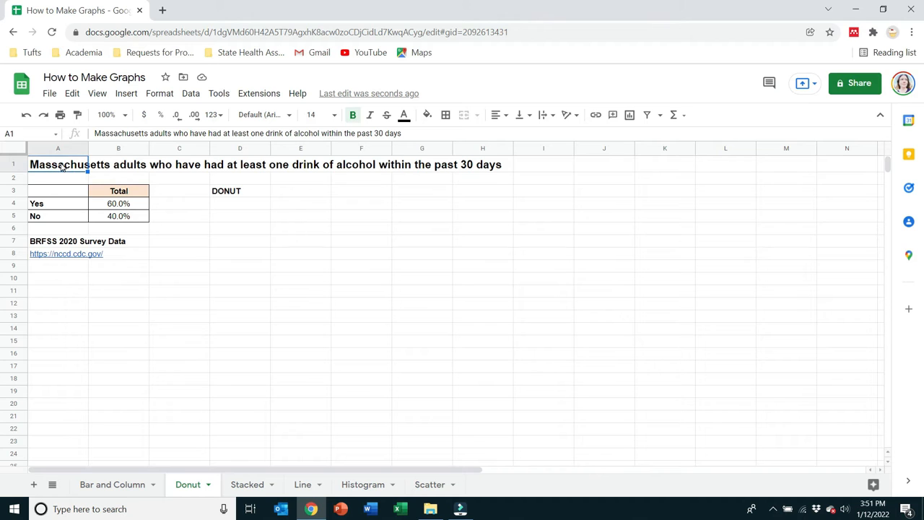
click(129, 205)
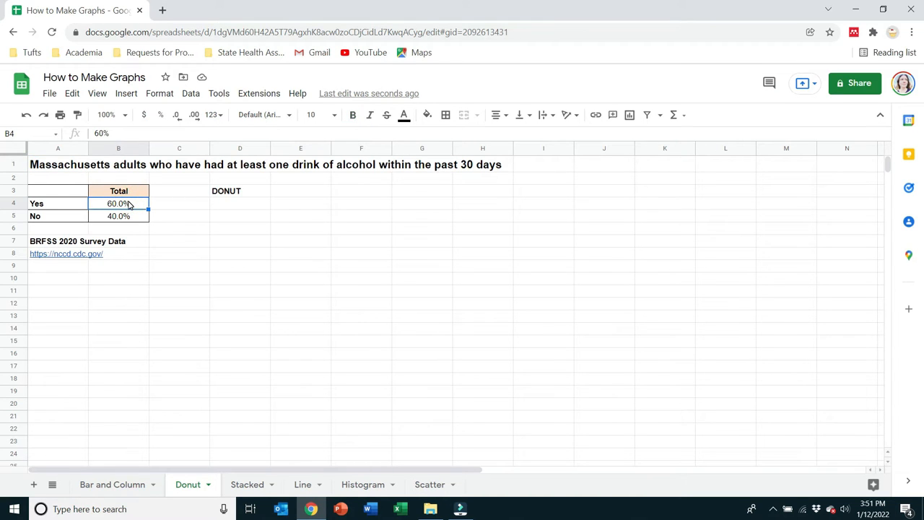
click(131, 220)
drag(127, 207, 126, 218)
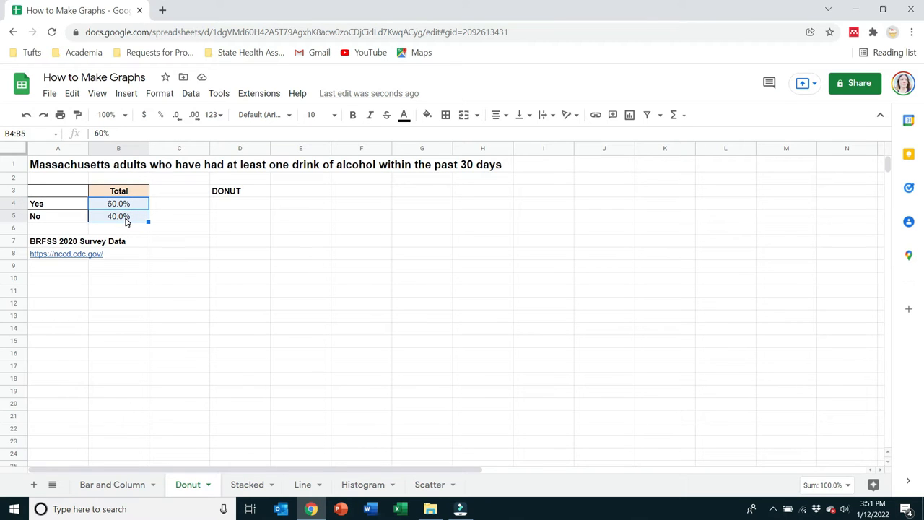
- Insert a new chart on the Donut sheet and place it just below the DONUT heading in D3
click(254, 195)
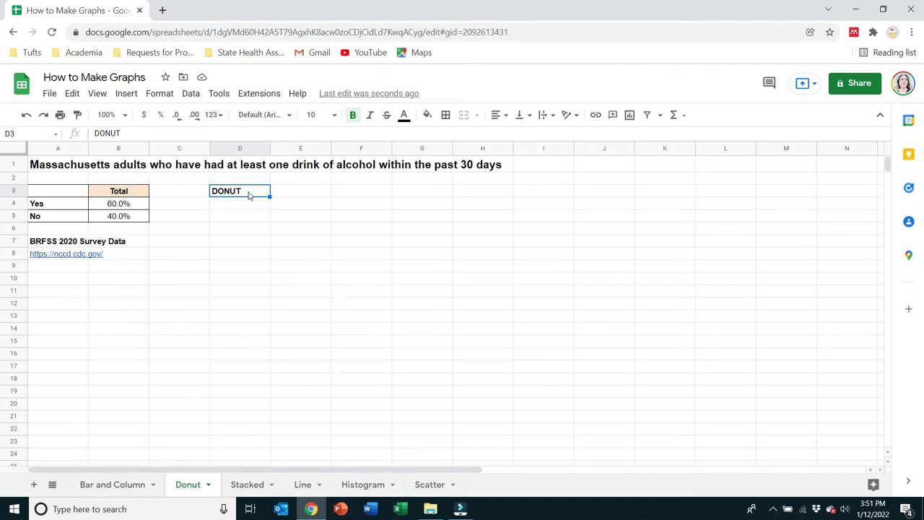
click(126, 94)
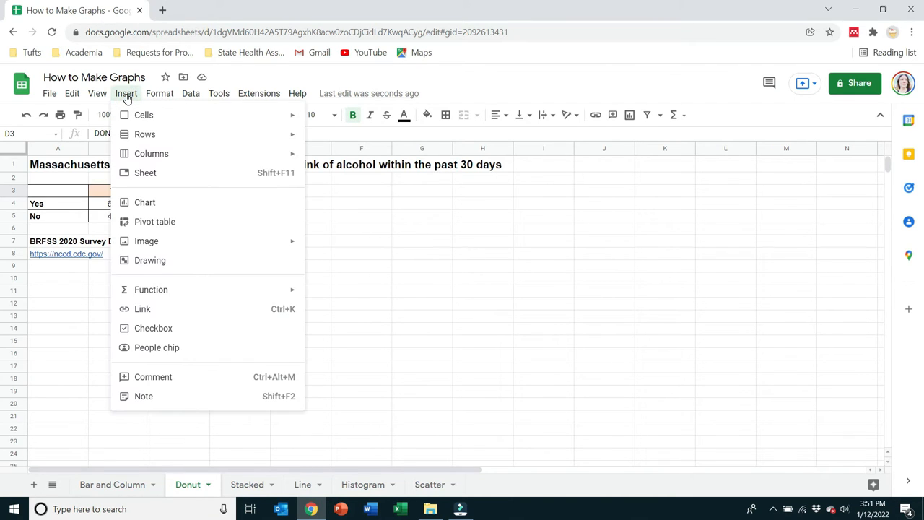
click(137, 205)
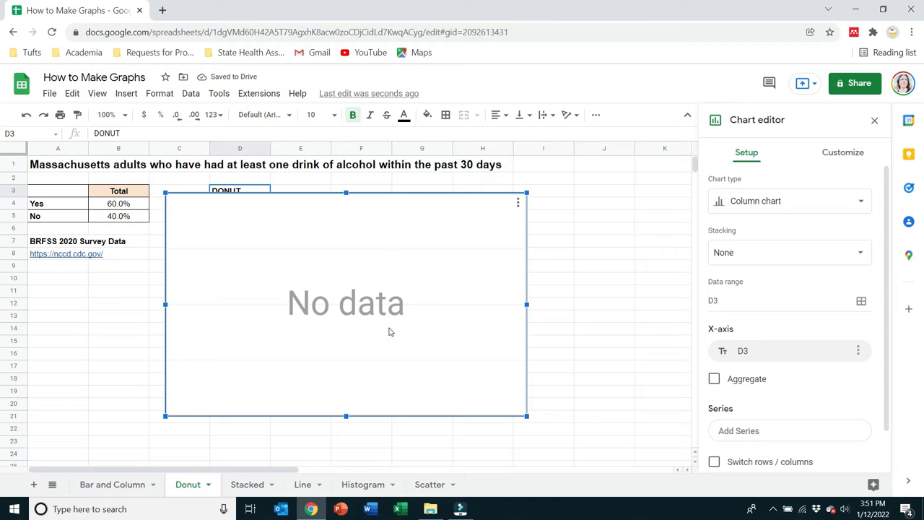
drag(221, 214, 264, 229)
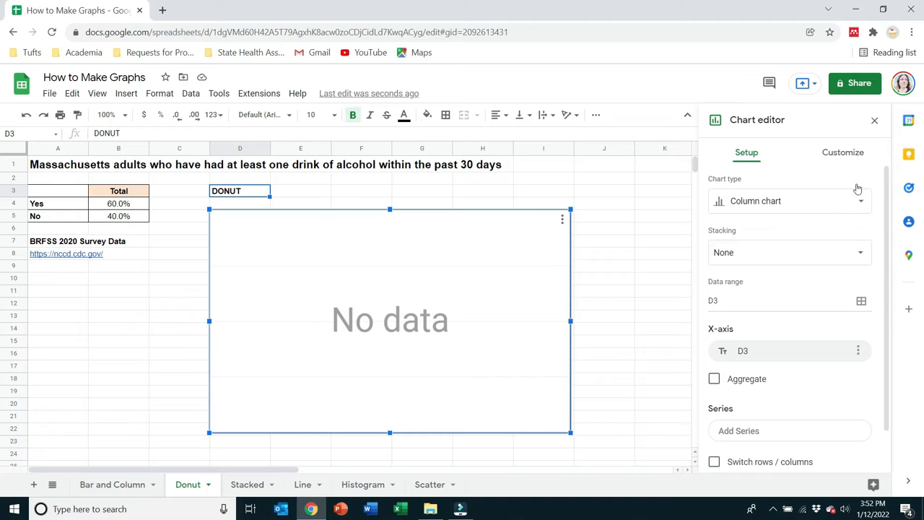
- Set the new chart's data range to A3:B5
click(860, 302)
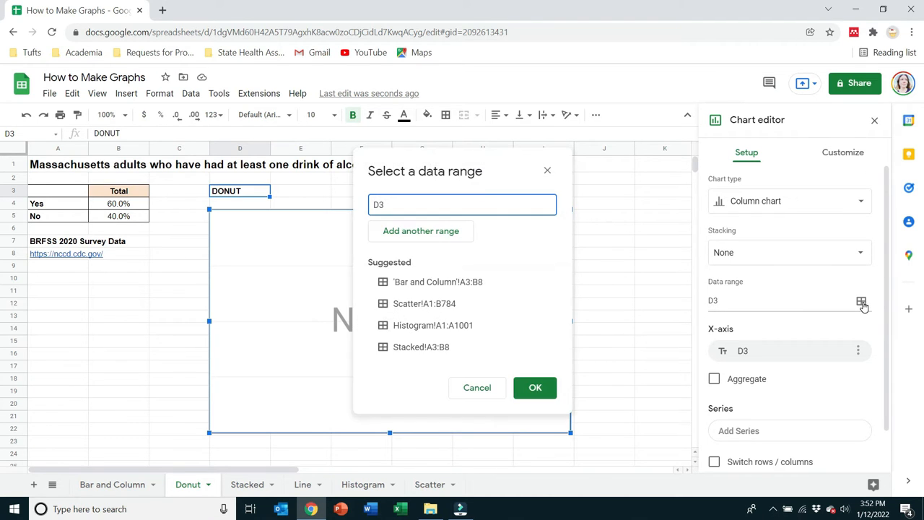
drag(62, 195, 132, 224)
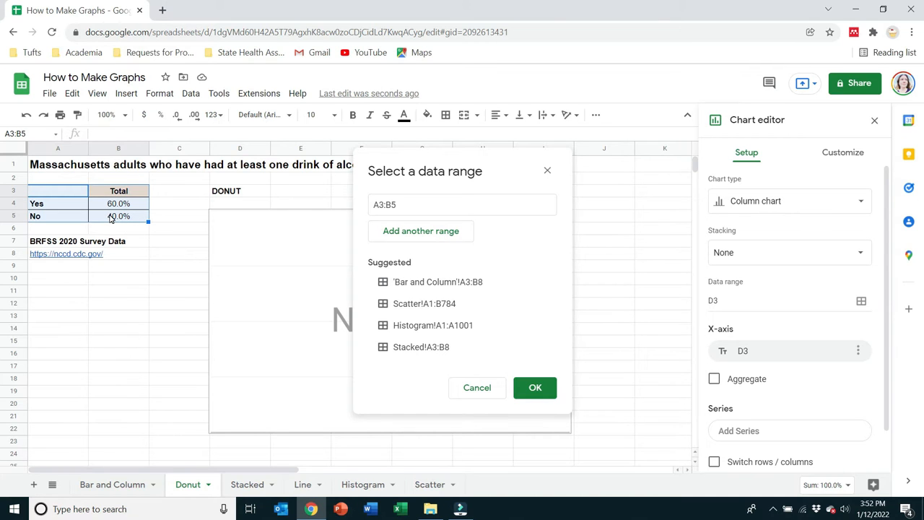
click(545, 390)
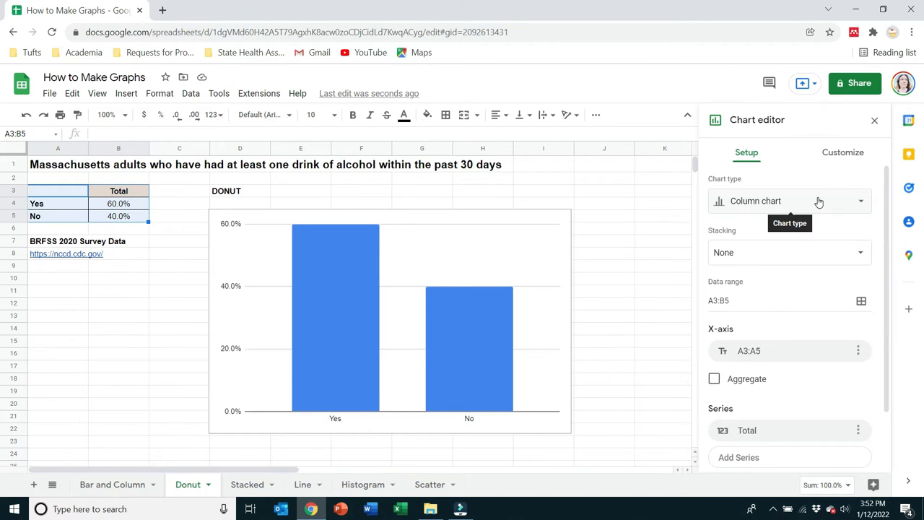
- Change the chart type from Column chart to Doughnut chart
click(858, 204)
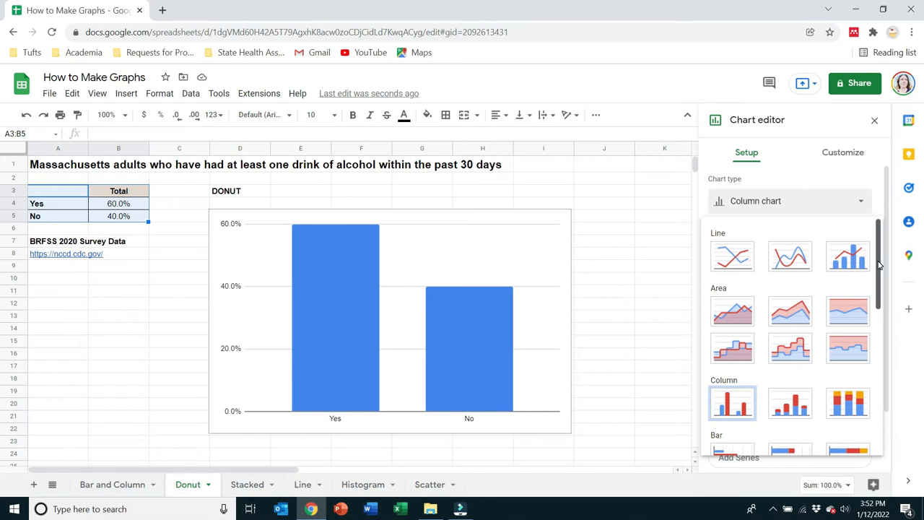
drag(879, 265, 879, 352)
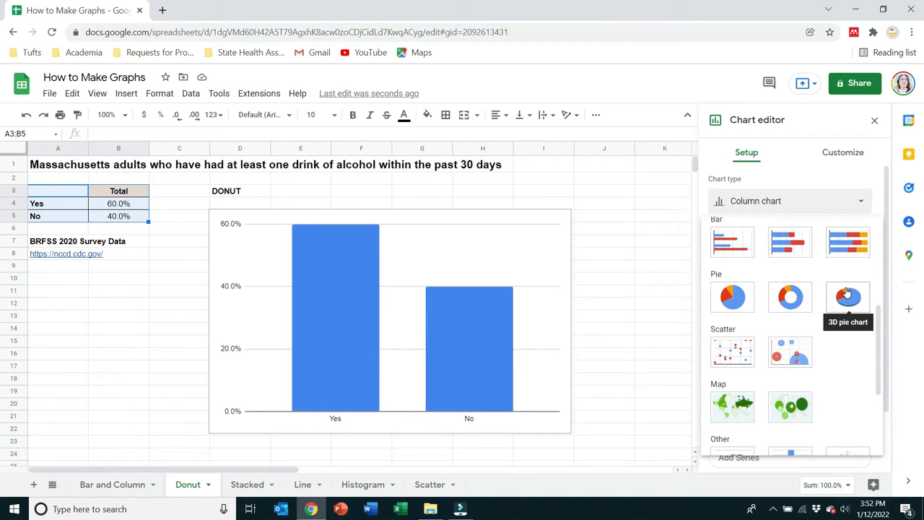
click(791, 297)
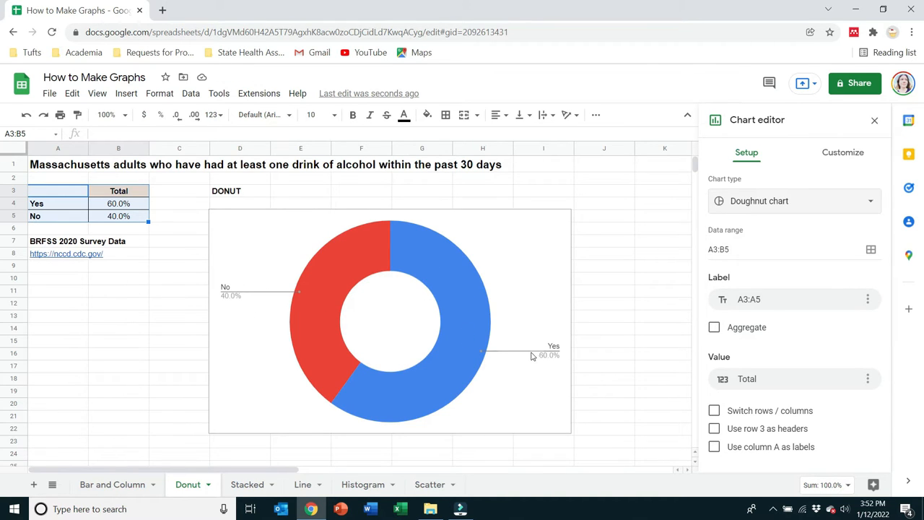
- Replace the Yes label in cell A4 with "Had one drink"
click(59, 206)
double_click(58, 203)
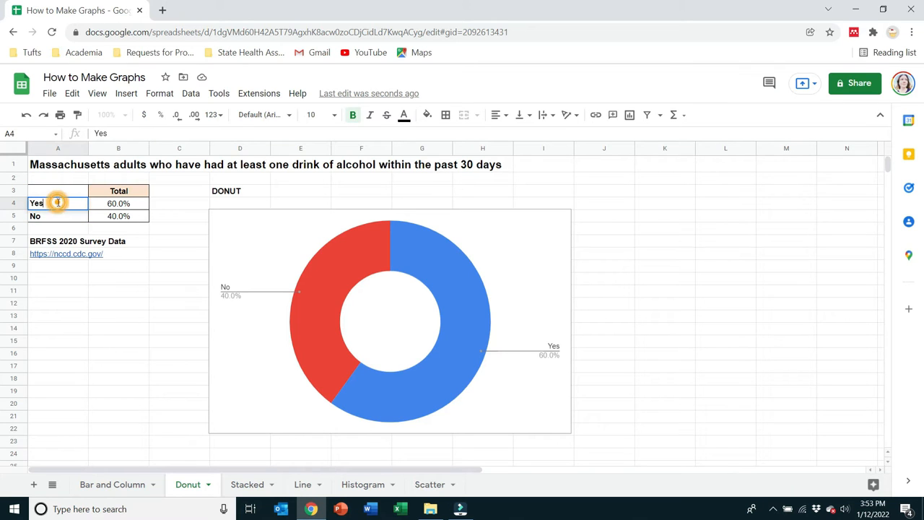
key(BackSpace)
key(BackSpace)
key(BackSpace)
text(Had one drink)
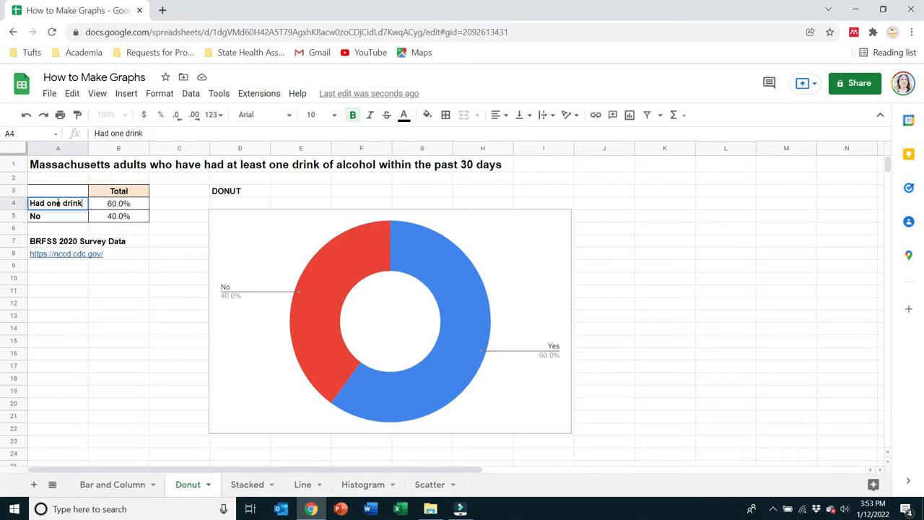
key(Return)
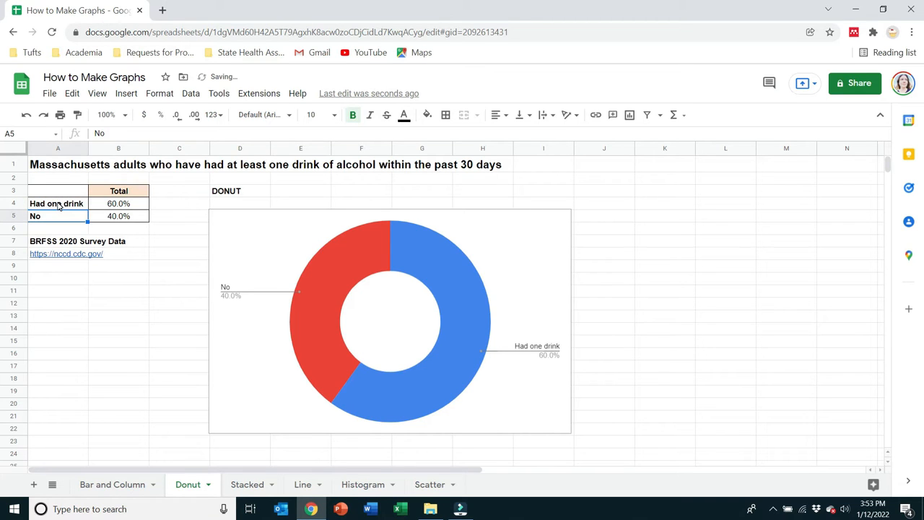
- Replace the No label in cell A5 with "Did not have one drink"
text(N)
key(BackSpace)
text(Did not have one drink)
key(Return)
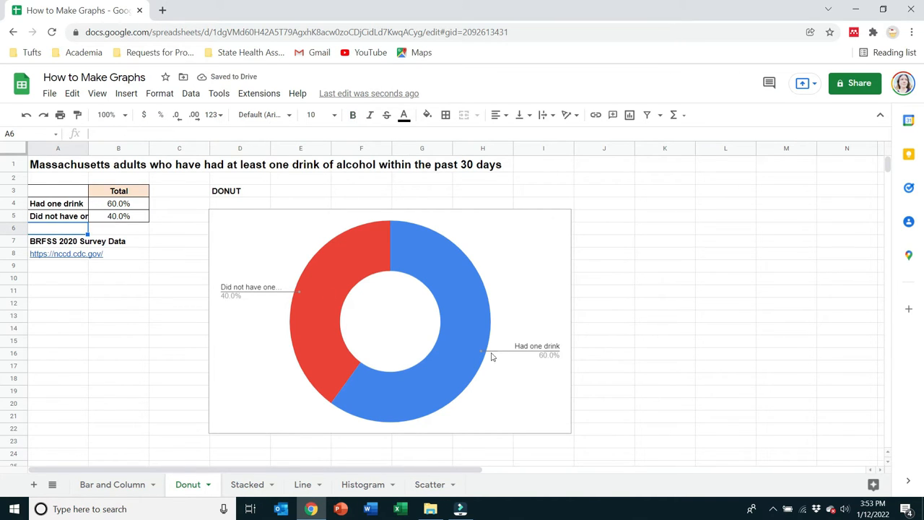
- Open the doughnut chart for customizing and inspect the legend labels and the pie slice settings of both slices
click(272, 290)
double_click(255, 292)
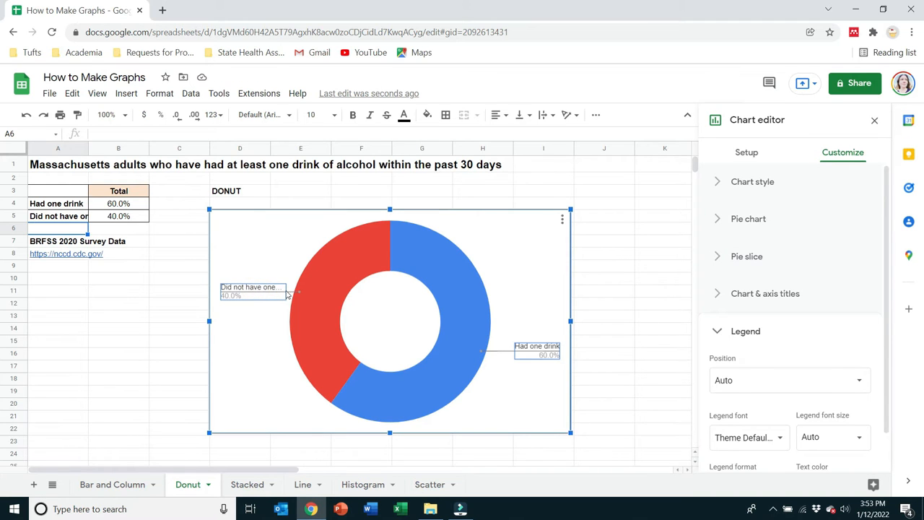
click(538, 285)
click(434, 281)
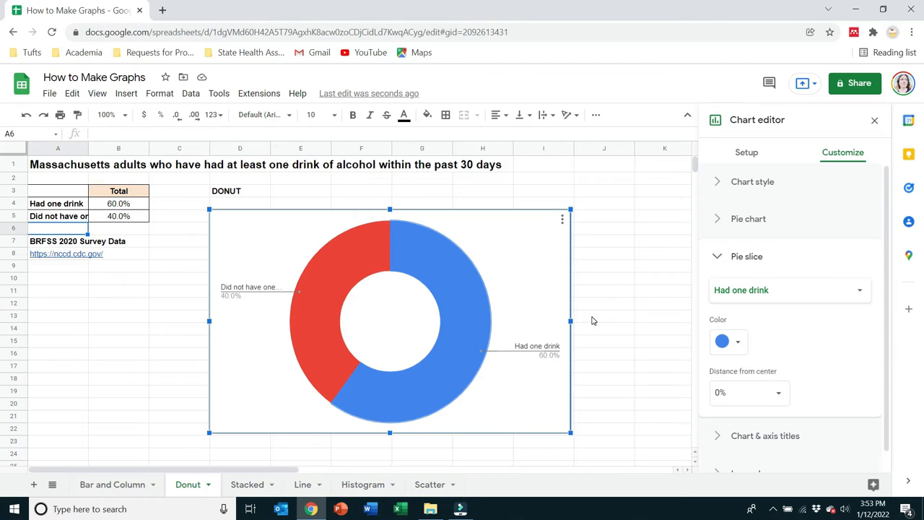
click(360, 252)
click(448, 259)
click(362, 258)
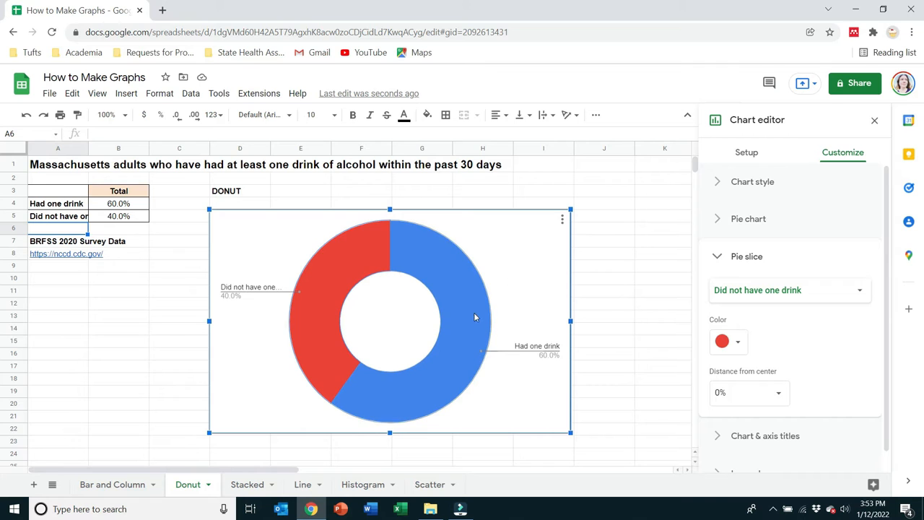
- Color the "Had one drink" slice dark purple and the "Did not have one drink" slice light purple
click(459, 263)
click(733, 344)
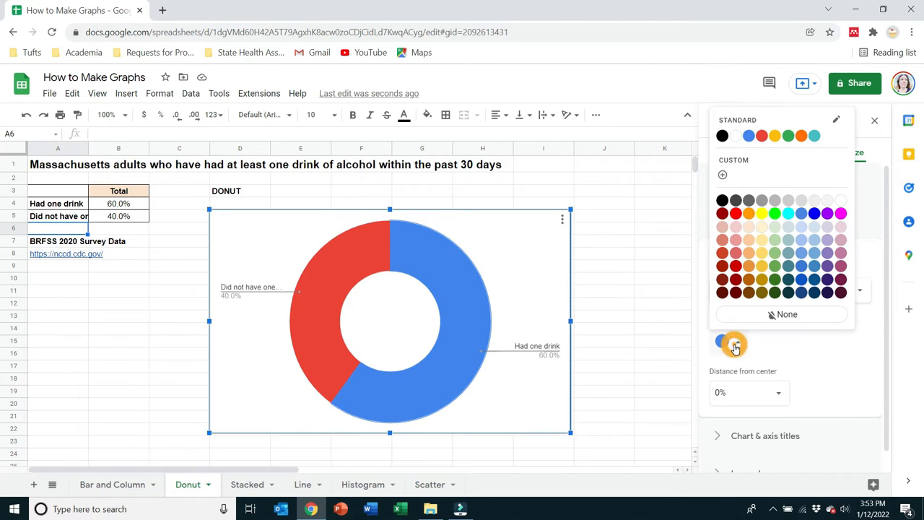
click(827, 280)
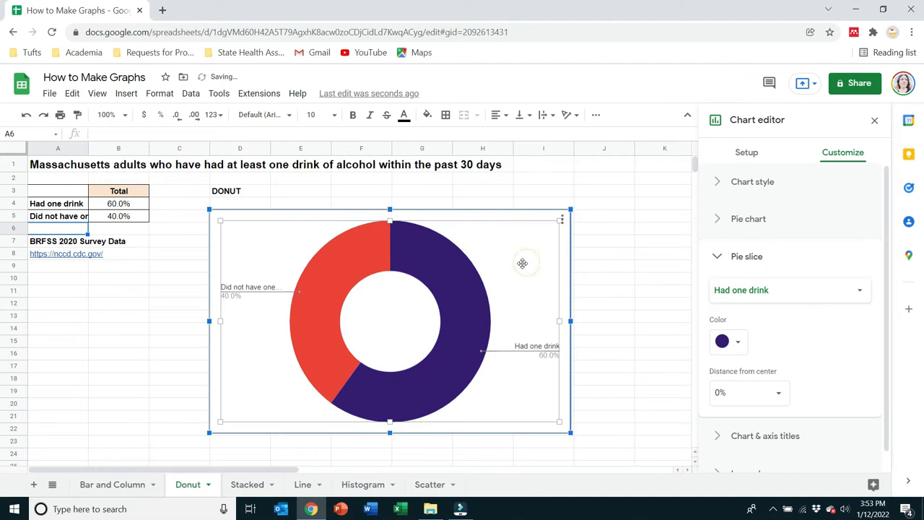
click(359, 254)
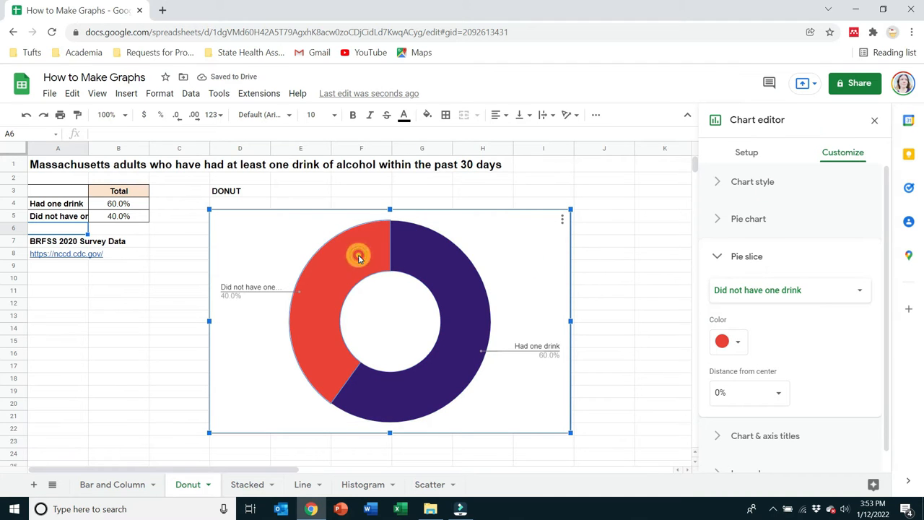
click(738, 347)
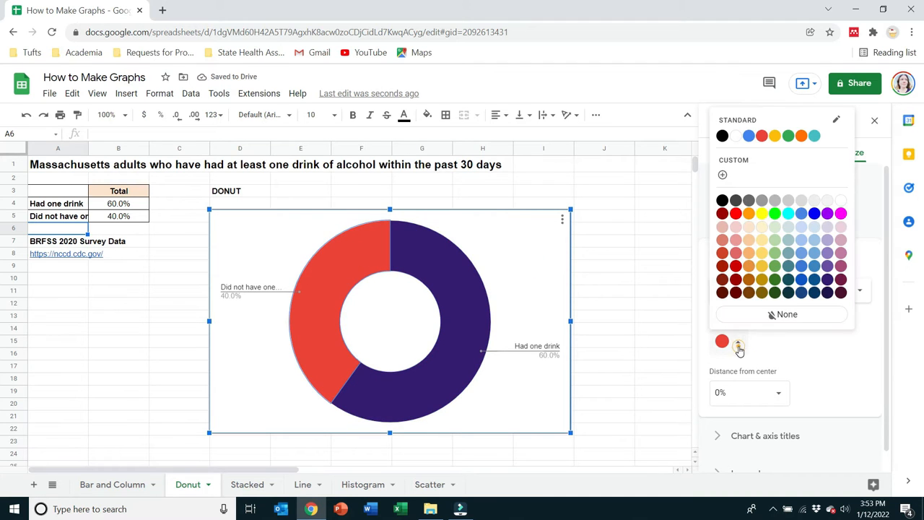
click(827, 241)
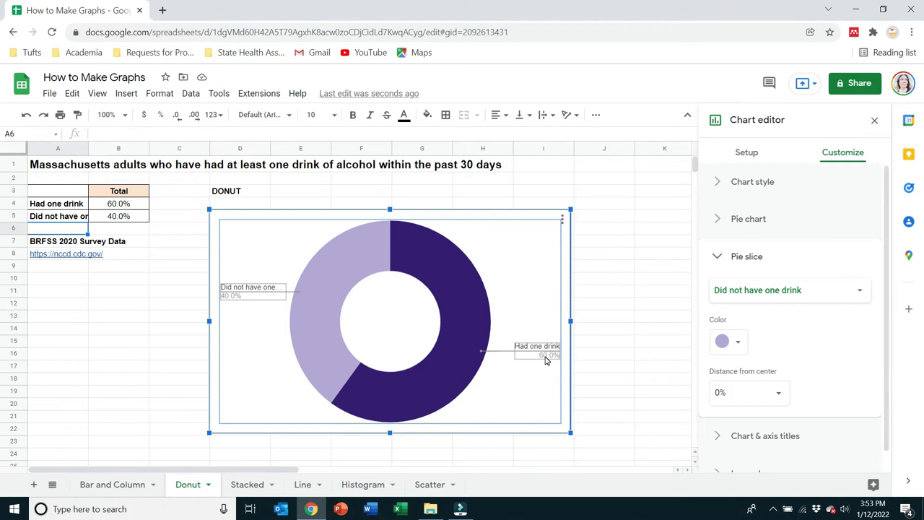
- Try the Right position for the doughnut chart's legend and undo the change
click(545, 355)
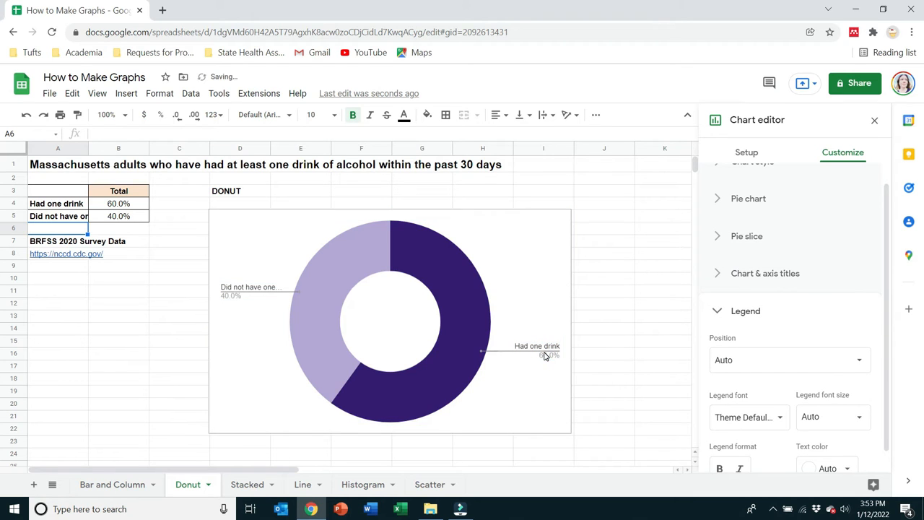
click(743, 359)
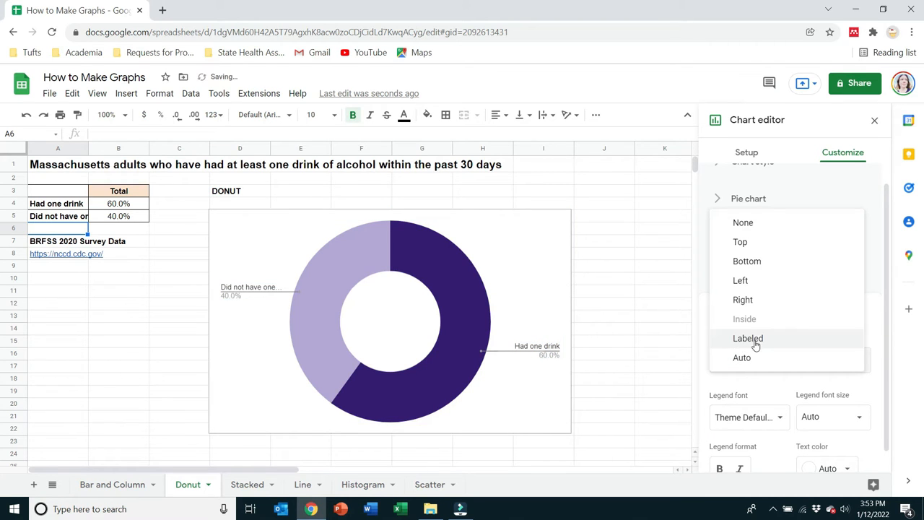
click(752, 302)
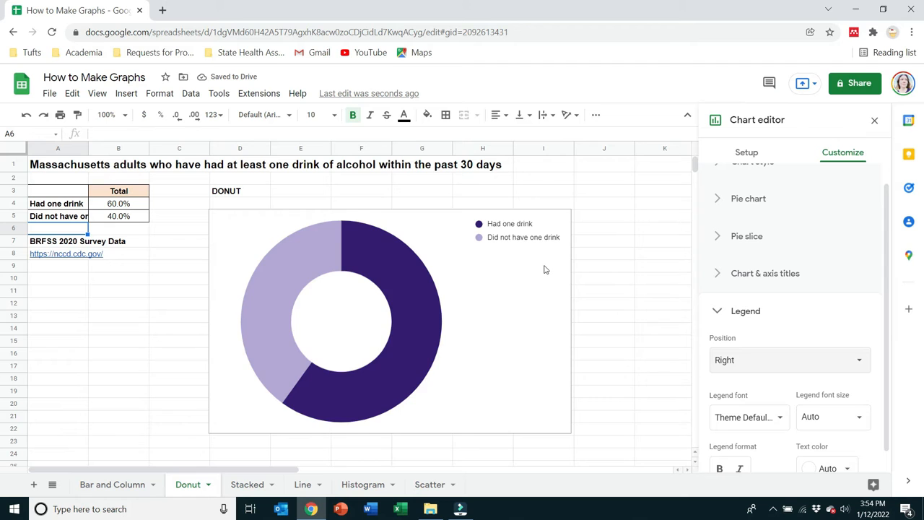
key(ctrl+z)
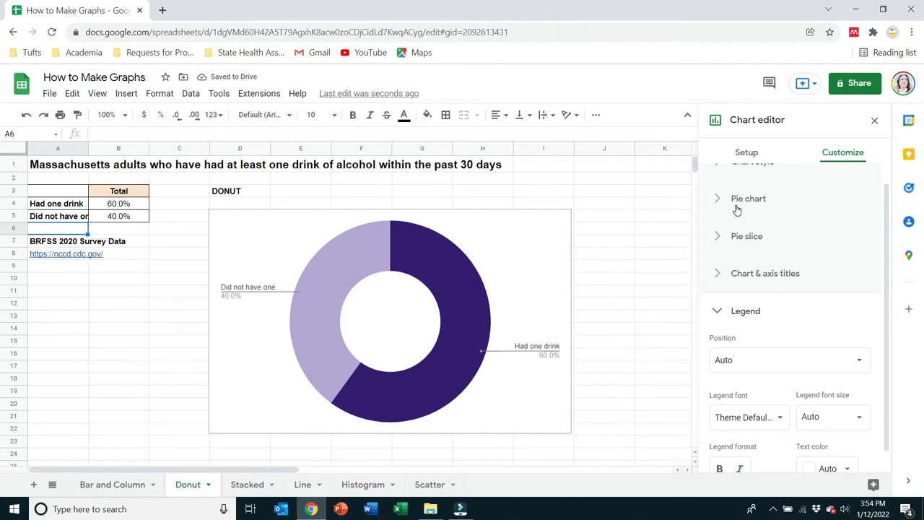
- Set the doughnut chart's background color to light gray and close the chart editor
scroll(749, 181, up, 1)
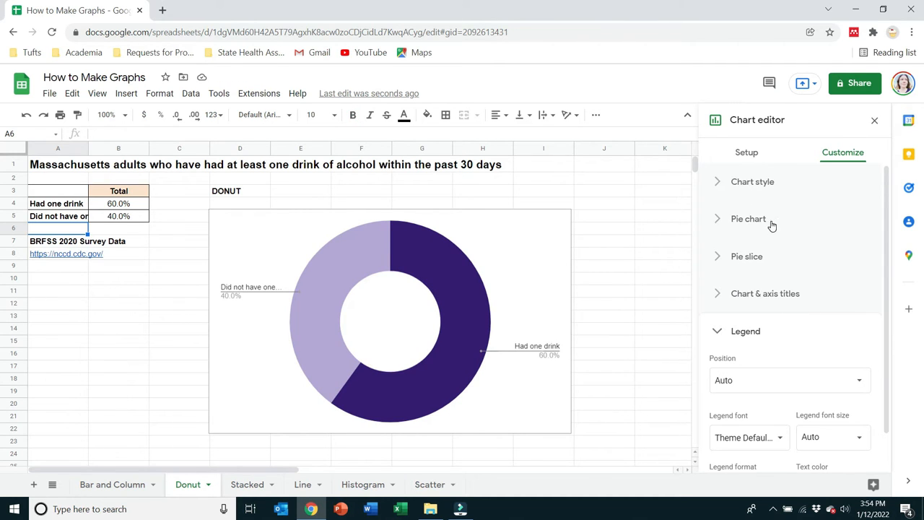
click(719, 187)
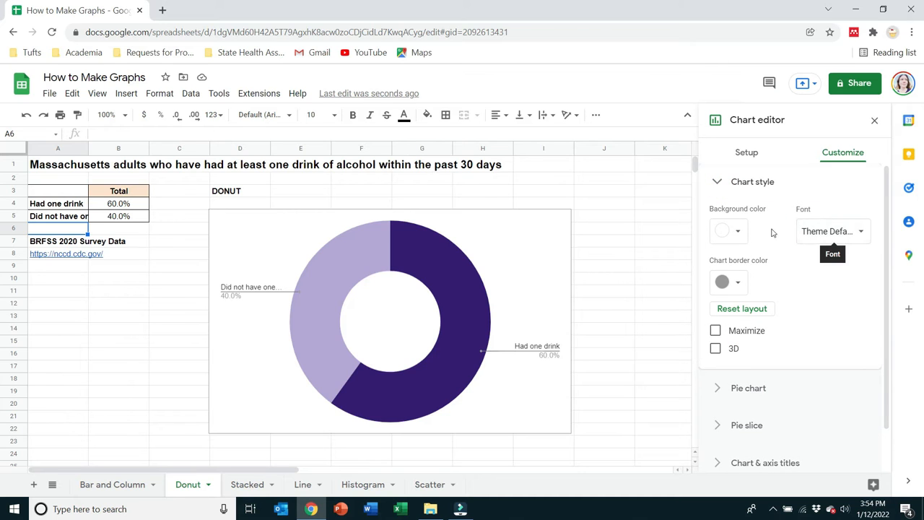
click(737, 231)
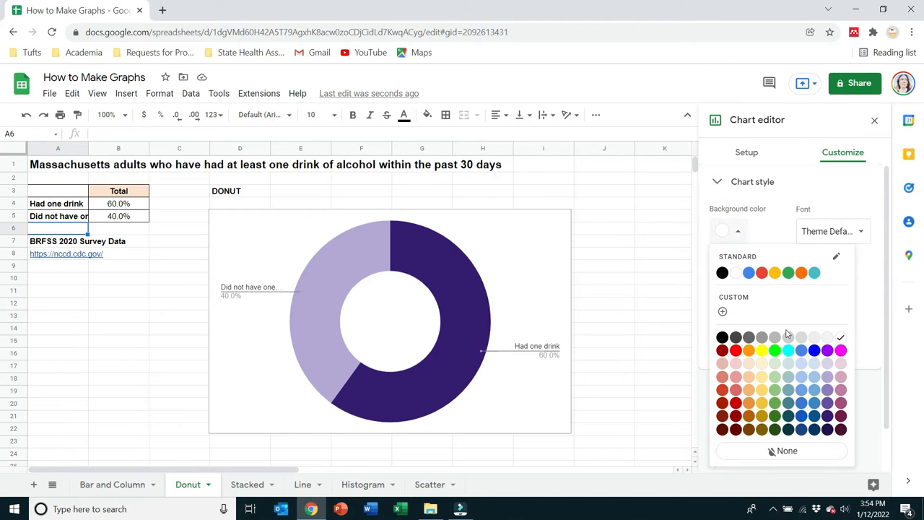
click(814, 339)
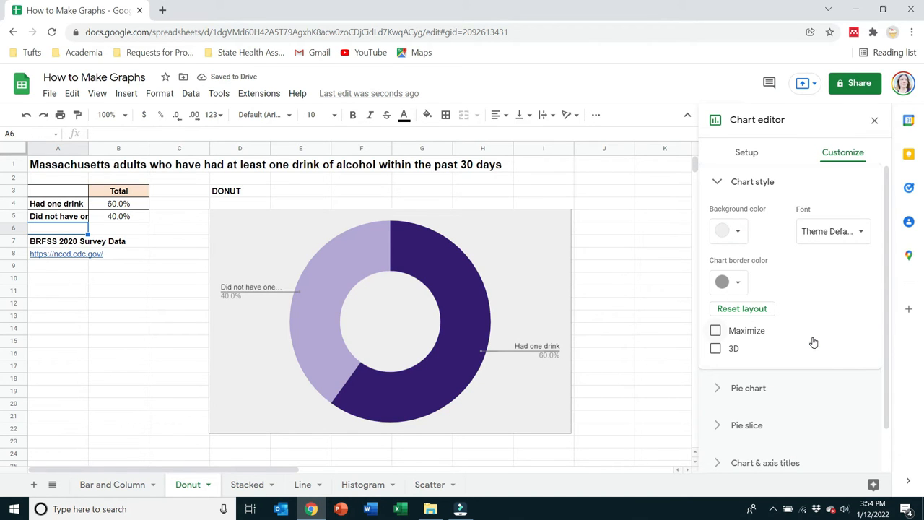
click(873, 121)
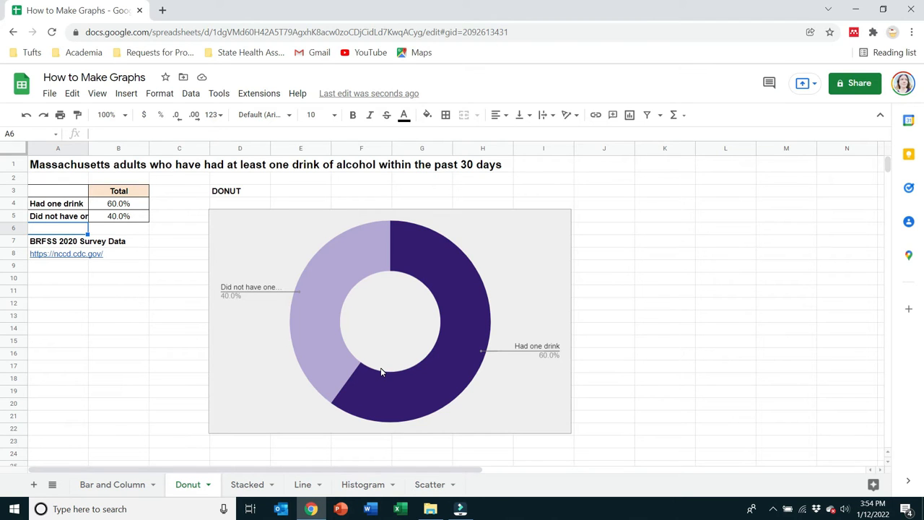
- Insert a chart from the general health table A3:B8 on the Stacked sheet
click(249, 484)
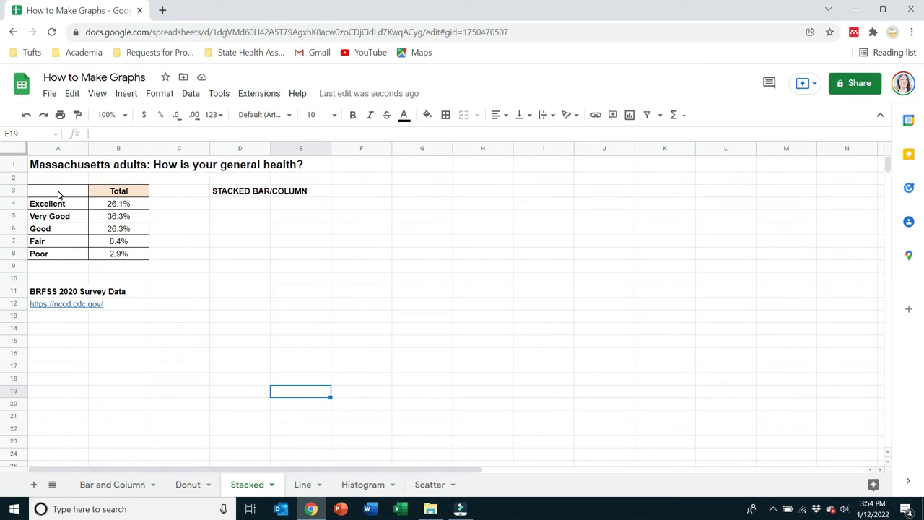
drag(55, 207, 58, 259)
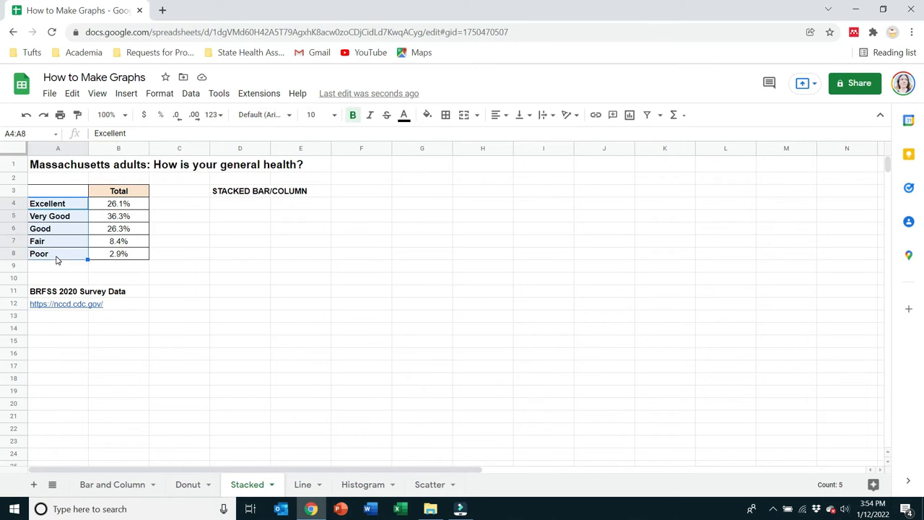
drag(64, 193, 136, 255)
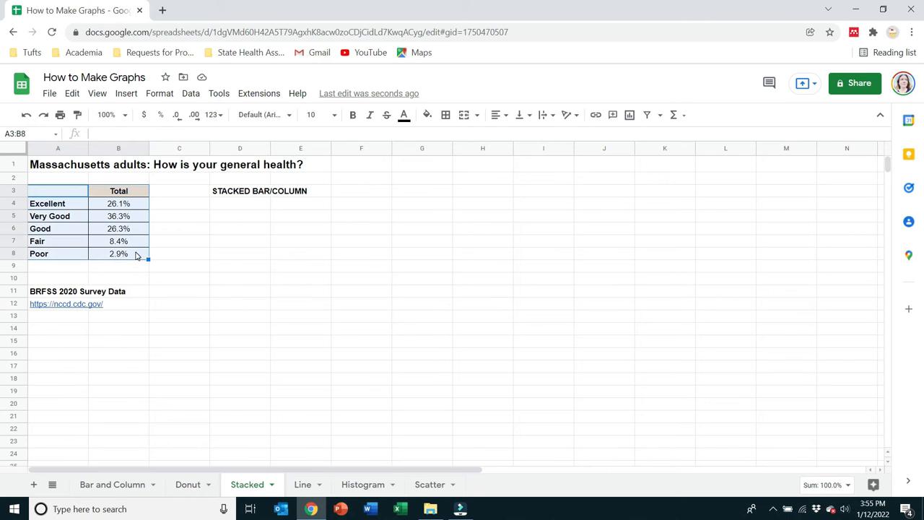
click(126, 94)
click(144, 203)
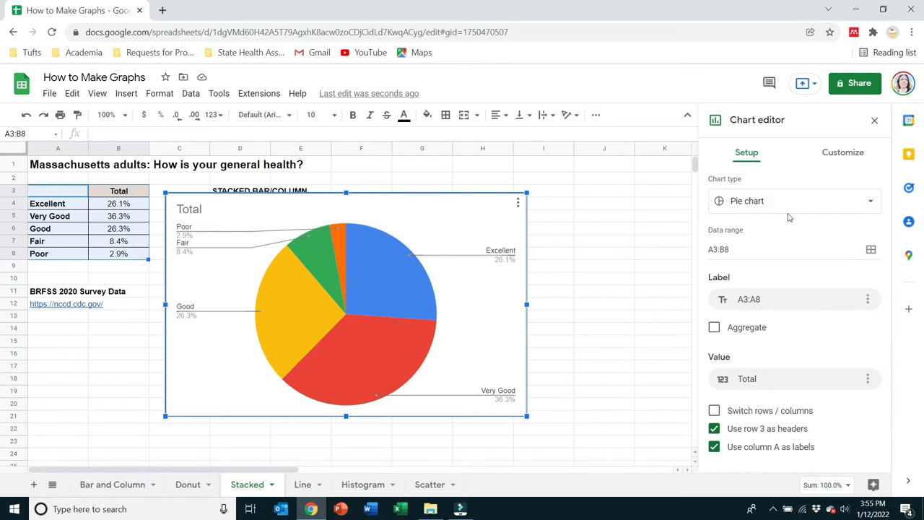
- Change the general health chart's type to 100% stacked bar chart
click(833, 209)
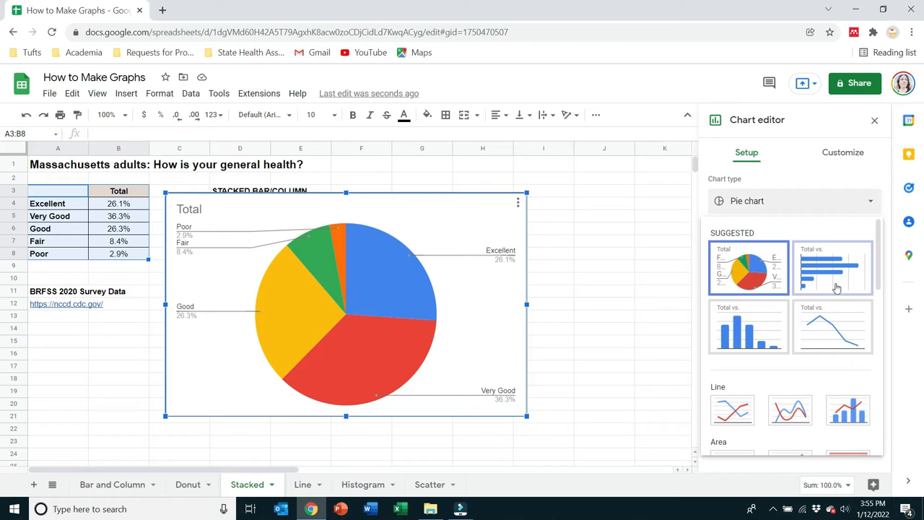
scroll(804, 366, down, 2)
scroll(807, 365, down, 6)
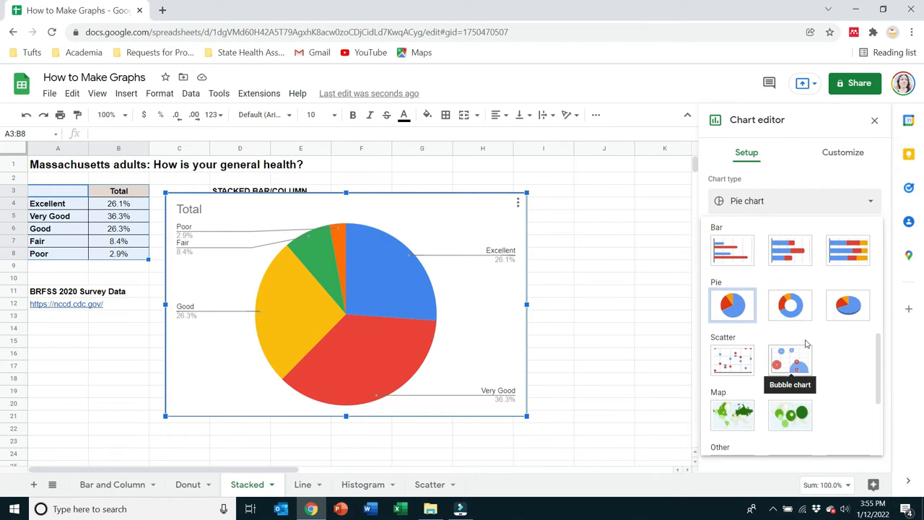
scroll(807, 340, up, 3)
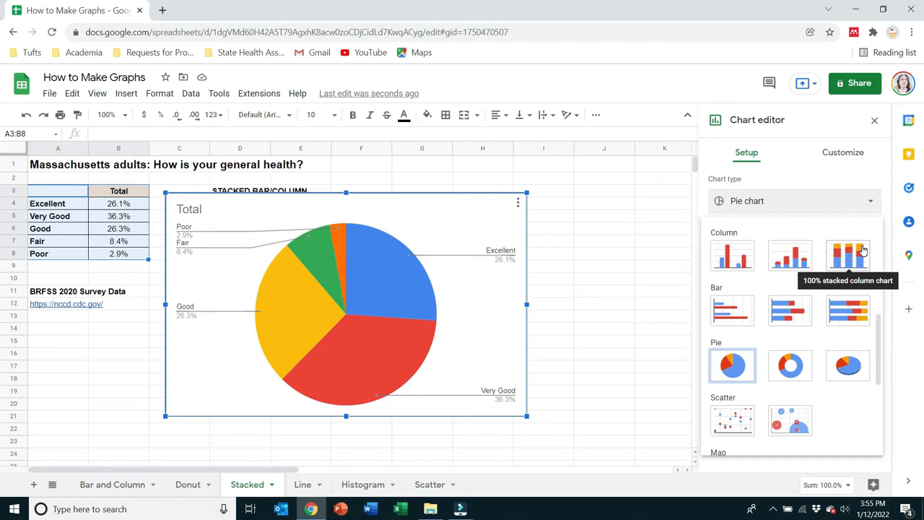
click(850, 312)
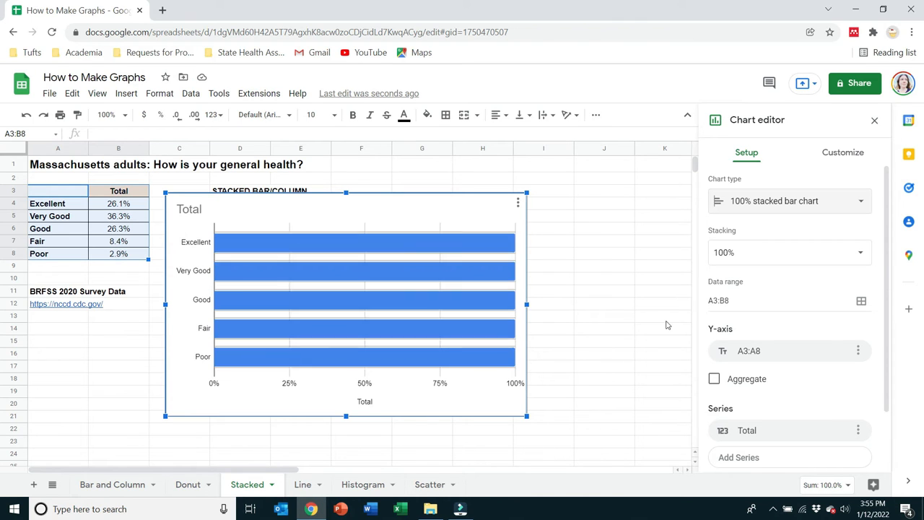
- Check the stacking options and change the chart type to 100% stacked column chart
click(864, 256)
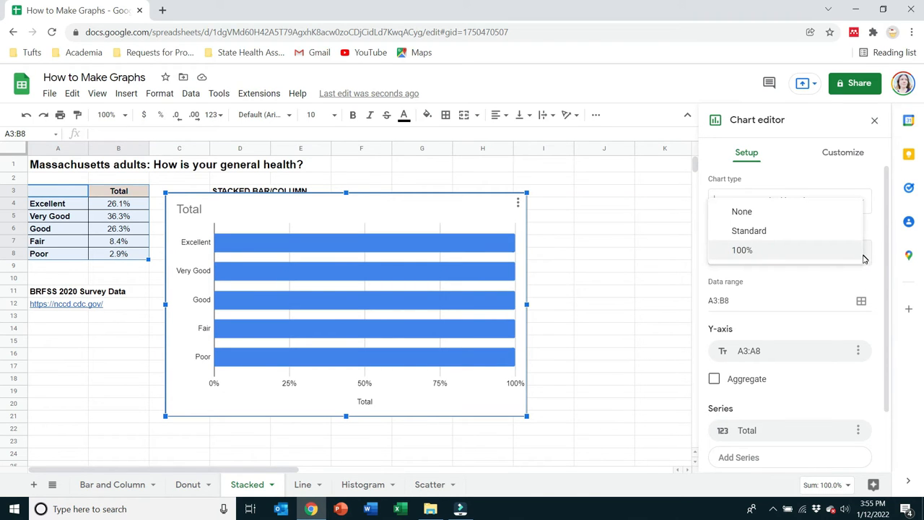
click(862, 289)
click(860, 203)
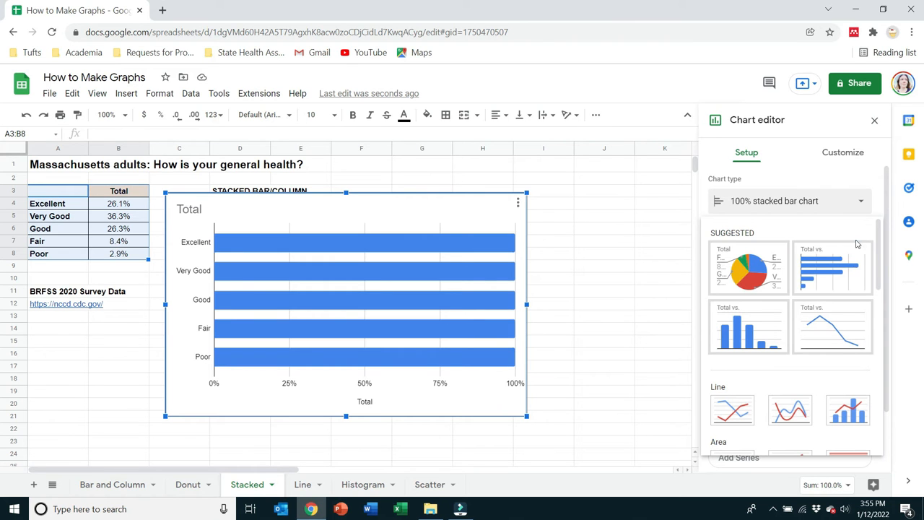
scroll(841, 369, down, 1)
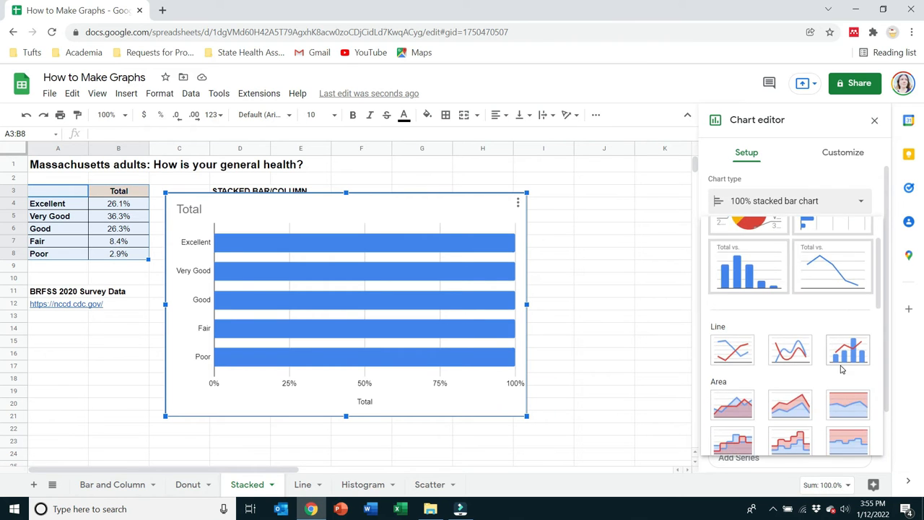
scroll(839, 372, down, 3)
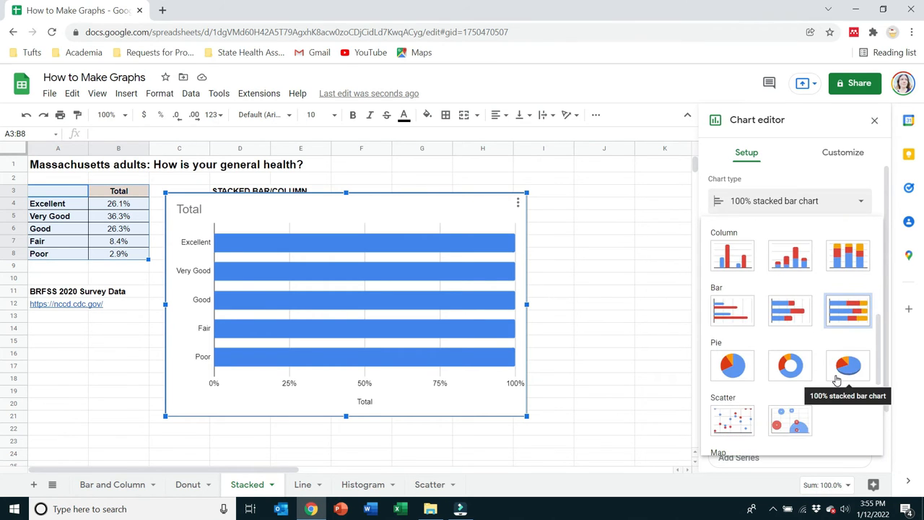
click(844, 254)
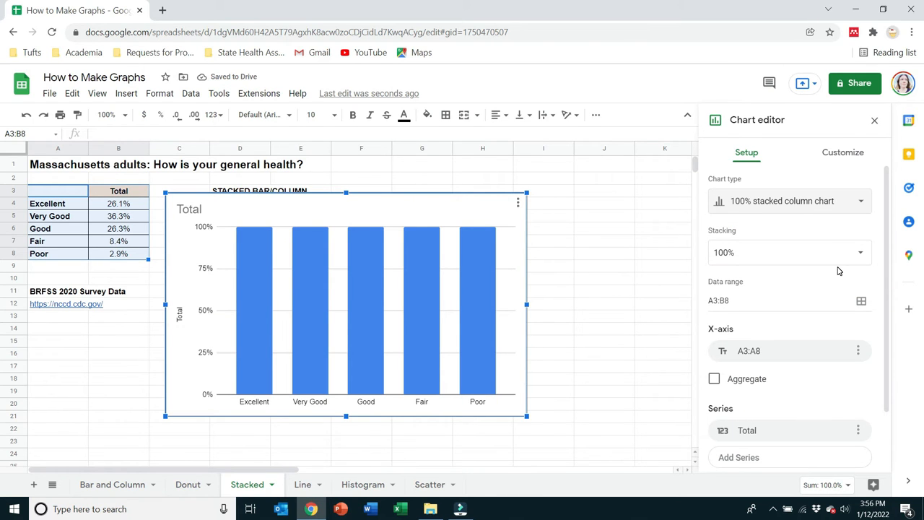
- Change the chart type to Stacked column chart and move the chart just below the STACKED BAR/COLUMN heading
click(794, 209)
scroll(822, 328, down, 3)
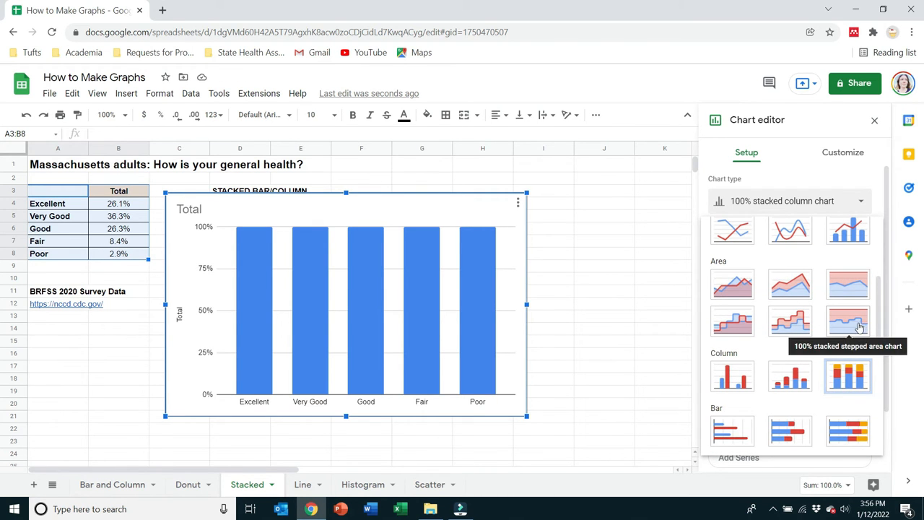
click(801, 383)
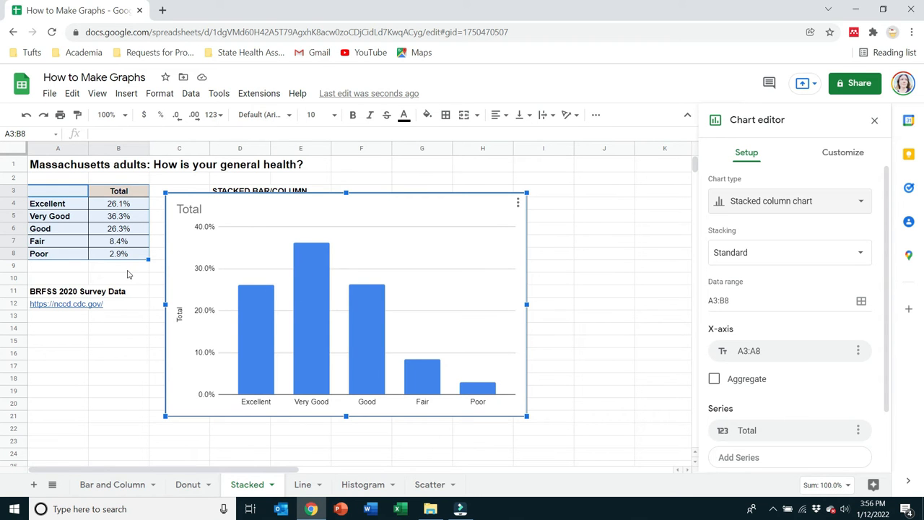
drag(346, 200, 388, 205)
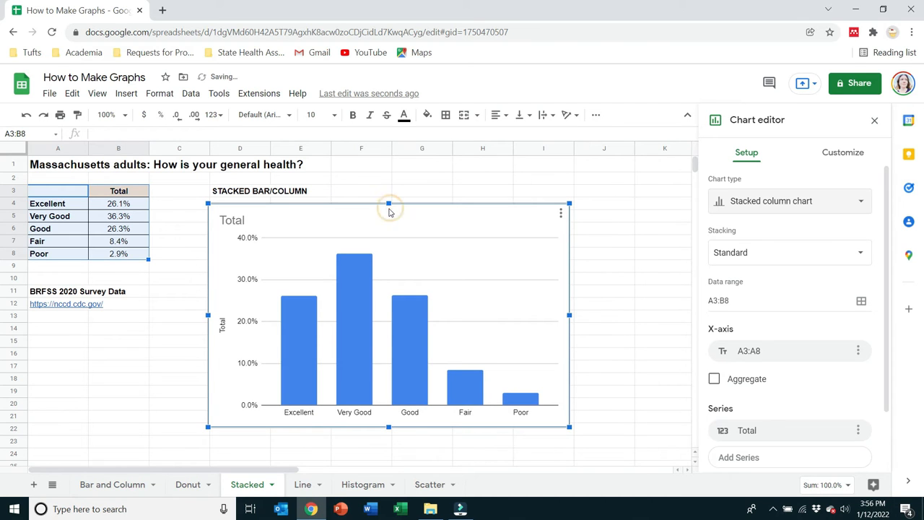
click(562, 234)
- Copy the general health table A3:B8 and paste it transposed at cell A15
drag(61, 196, 116, 255)
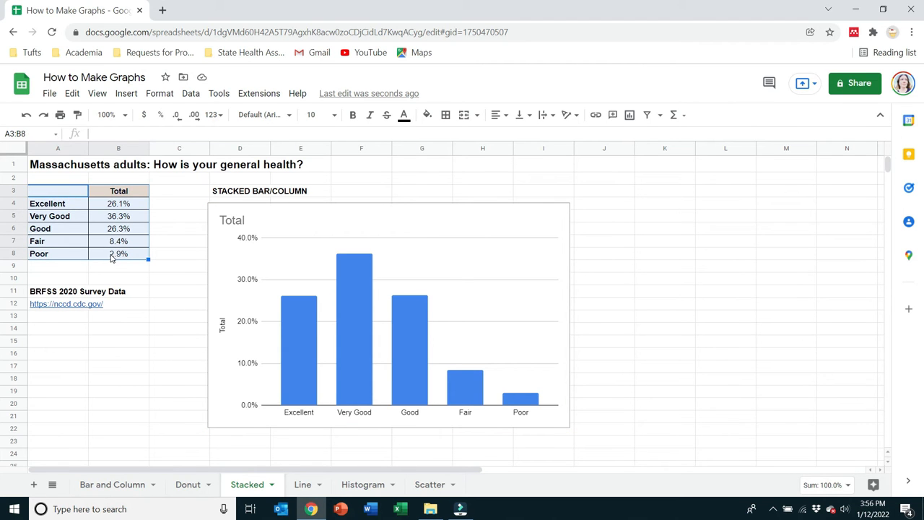
right_click(34, 343)
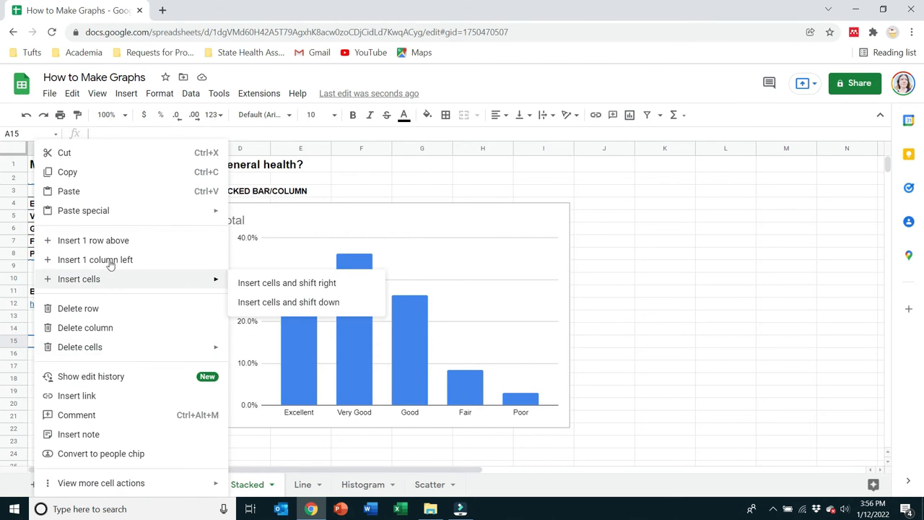
mouse_move(185, 210)
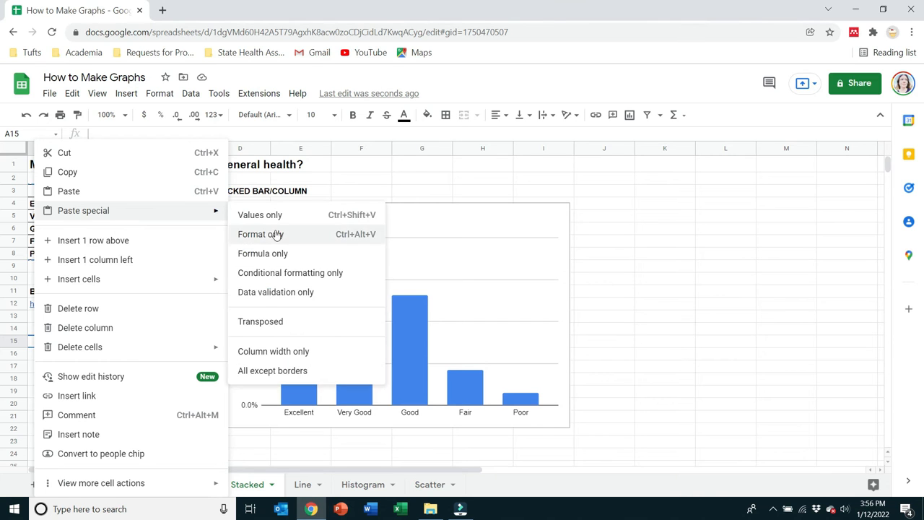
click(261, 321)
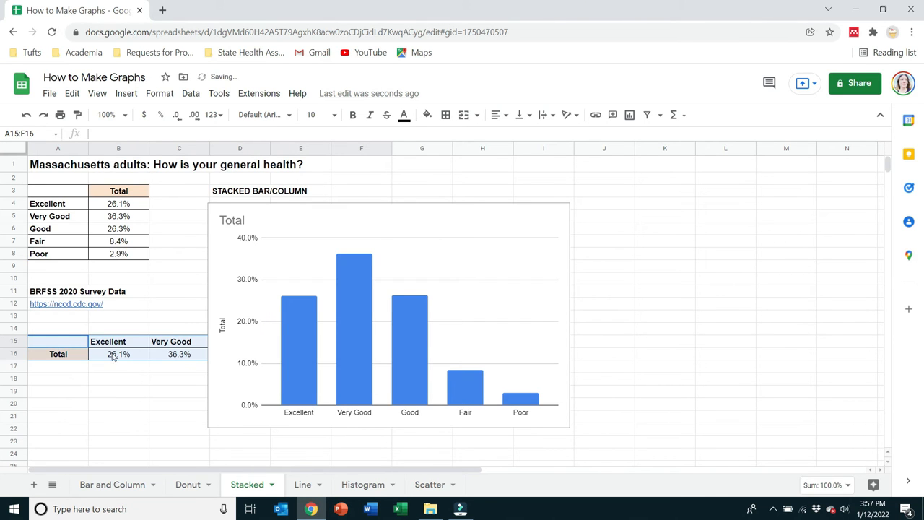
- Insert a chart from the transposed table A15:F16 and set its type to 100% stacked column chart
click(125, 94)
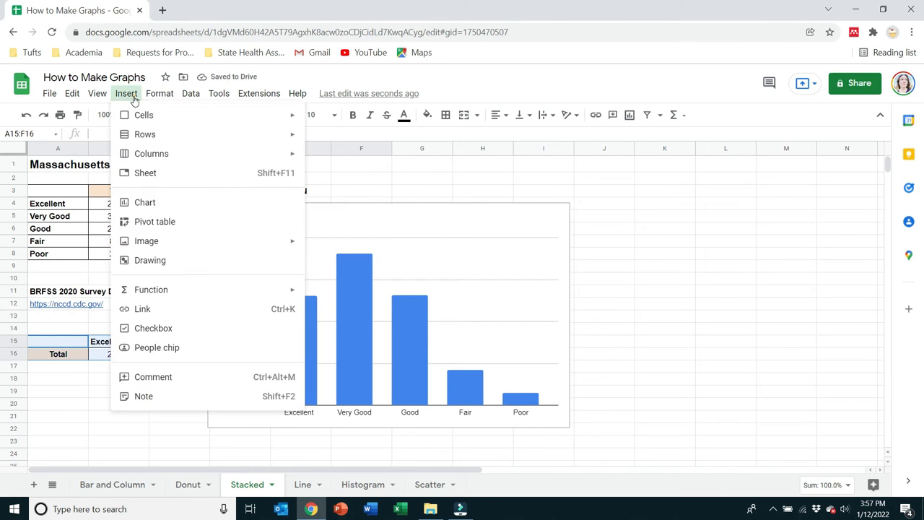
click(166, 208)
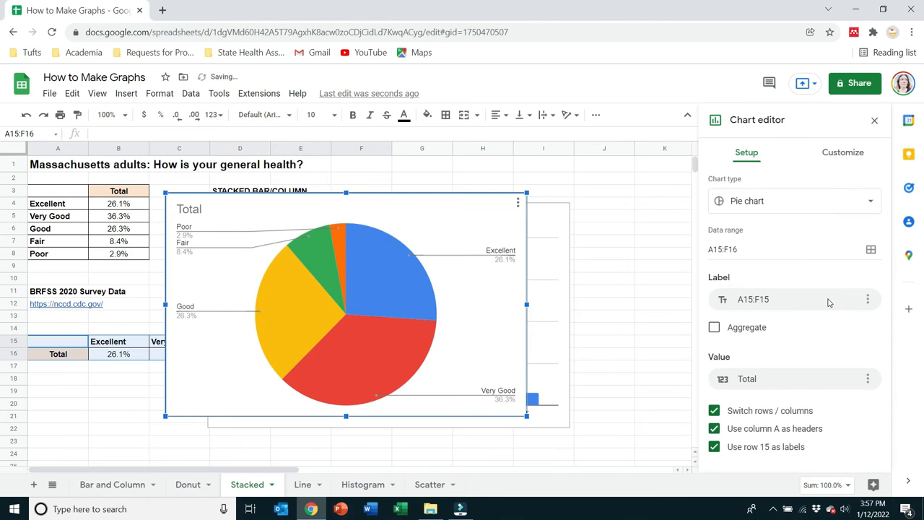
click(866, 202)
scroll(839, 343, down, 3)
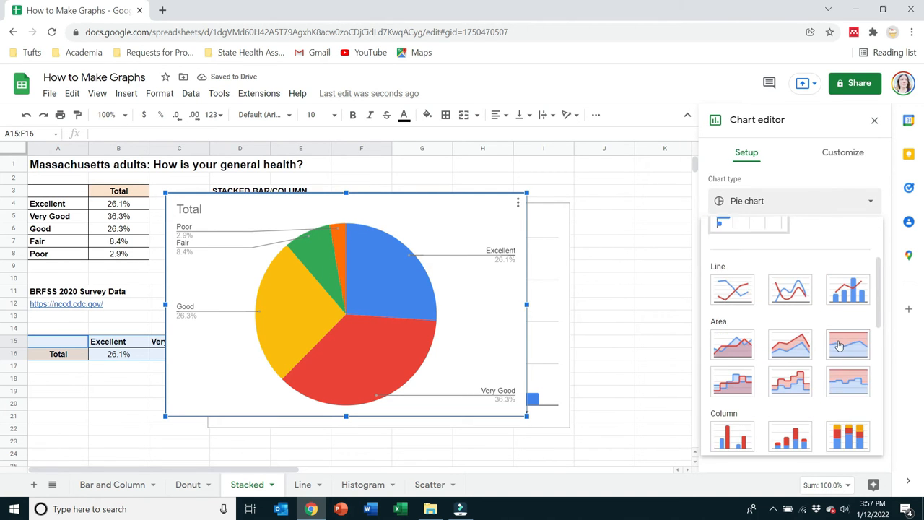
scroll(841, 347, down, 1)
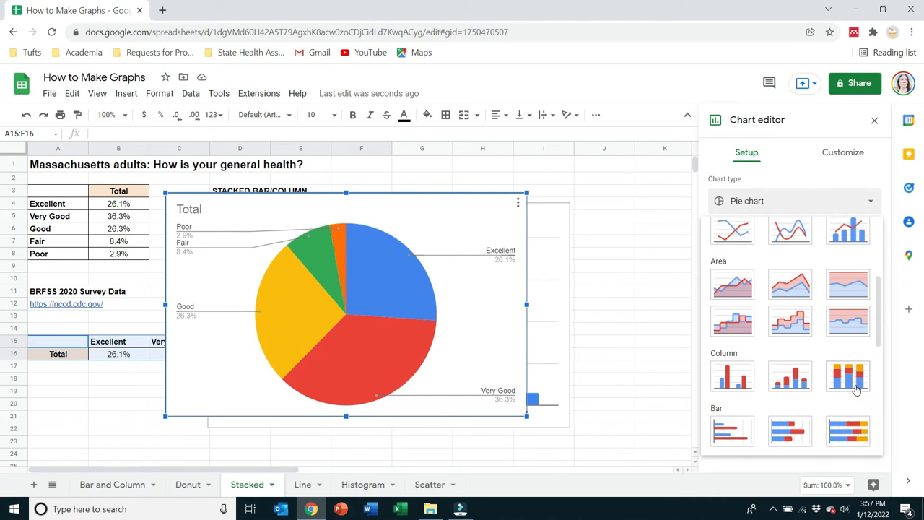
click(848, 377)
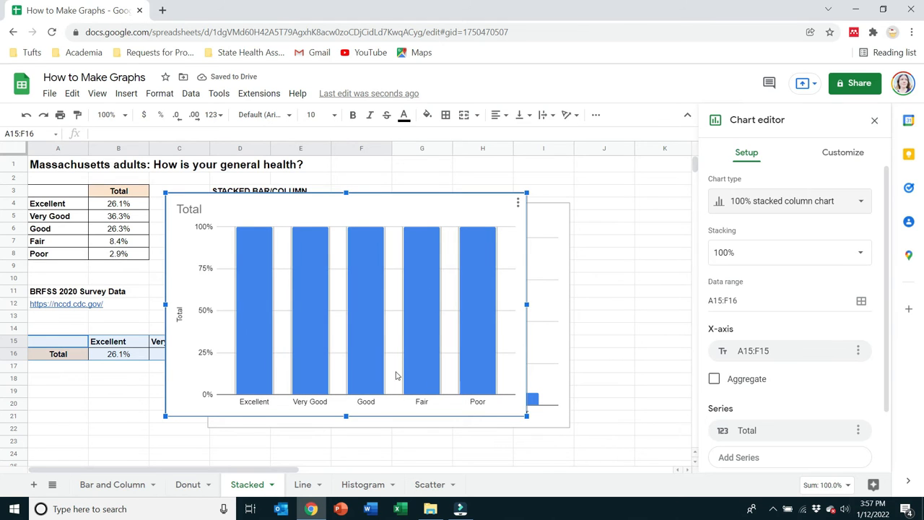
- Turn off switching rows and columns so each health rating becomes its own series in the stacked column
scroll(820, 385, down, 1)
click(858, 360)
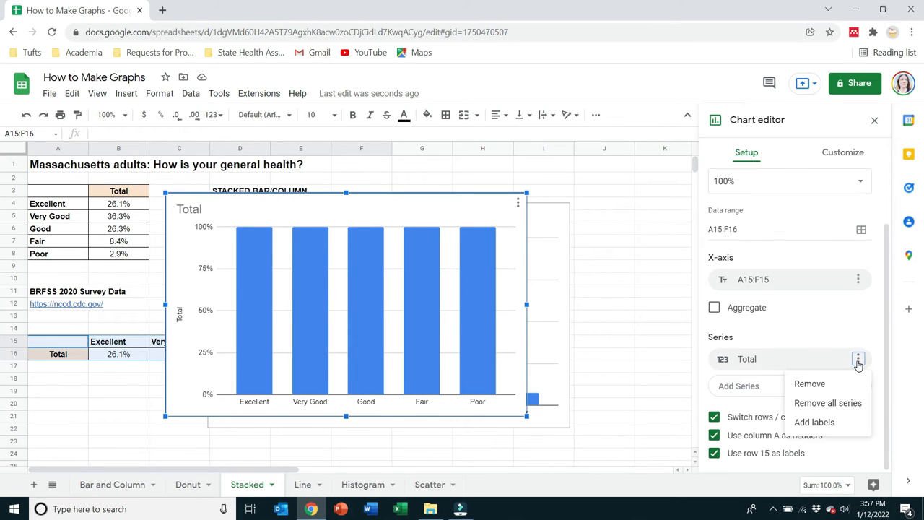
click(846, 337)
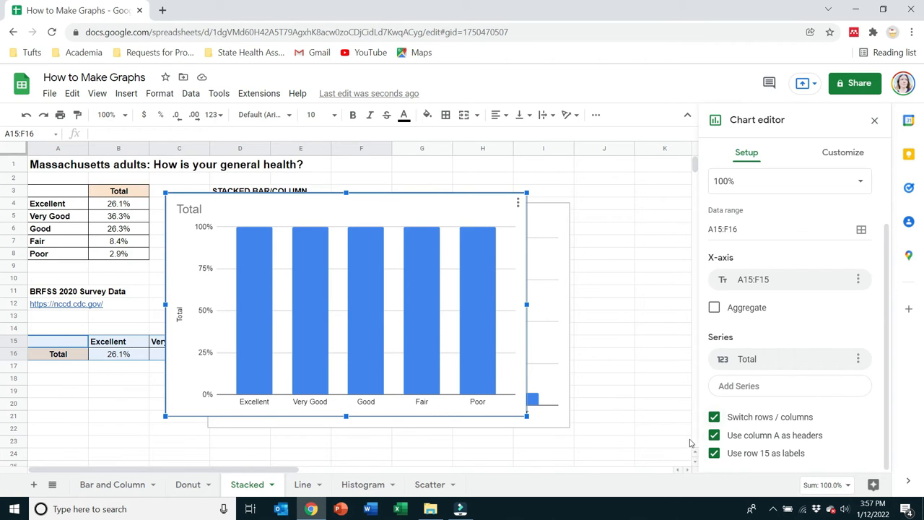
click(714, 418)
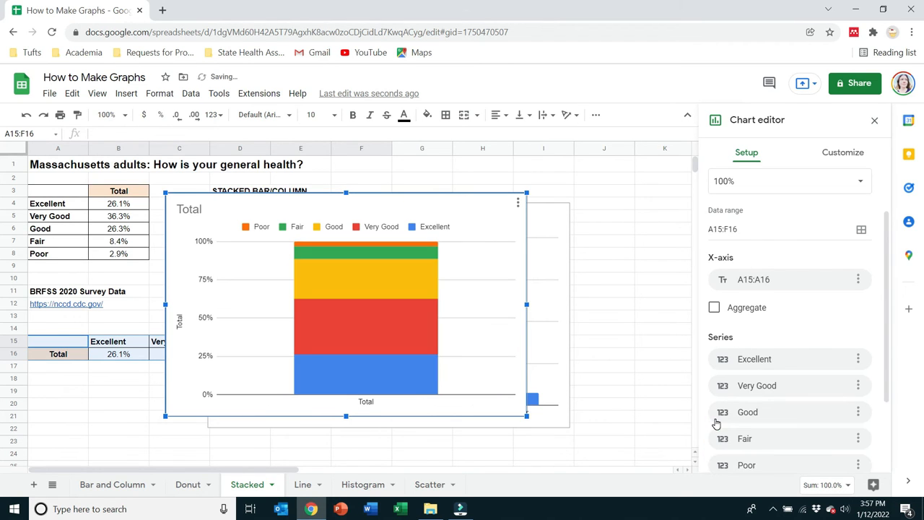
scroll(802, 332, down, 1)
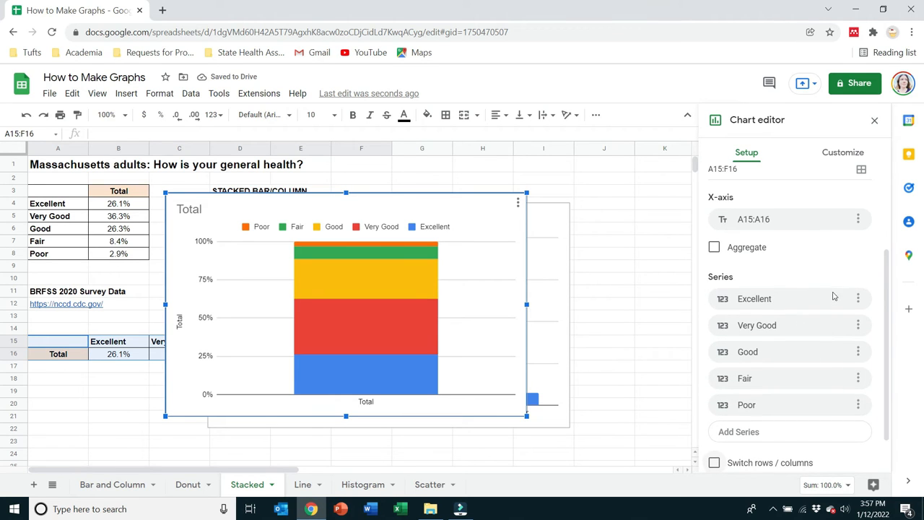
scroll(837, 307, down, 1)
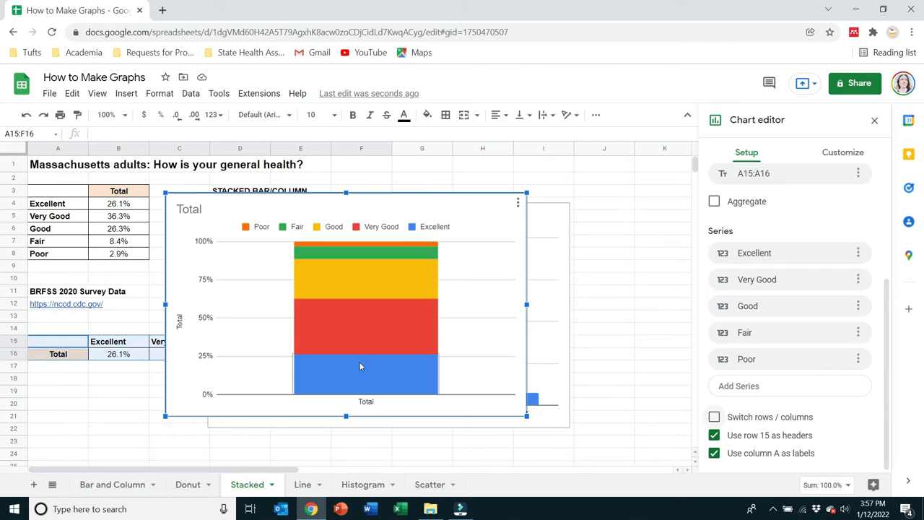
- Move the new stacked chart directly below the existing general health column chart, aligned with its edges
drag(361, 204, 404, 443)
scroll(578, 384, down, 4)
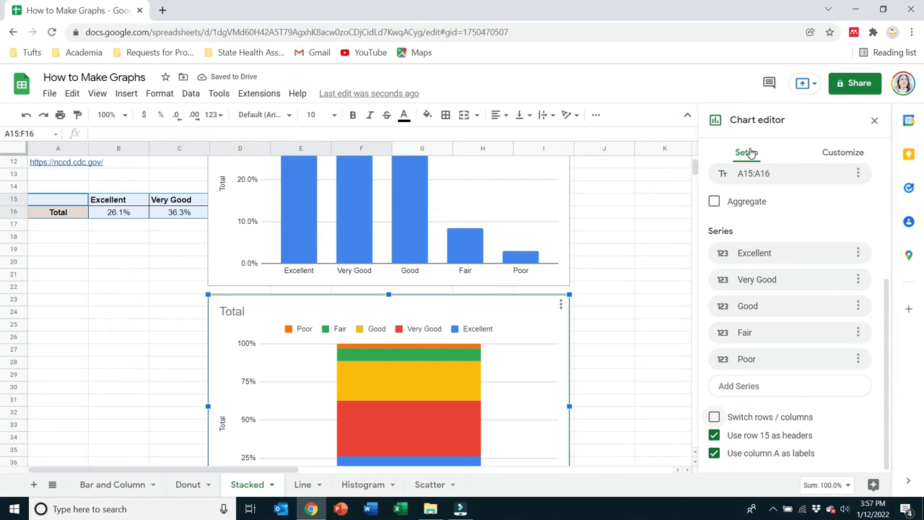
scroll(778, 322, up, 2)
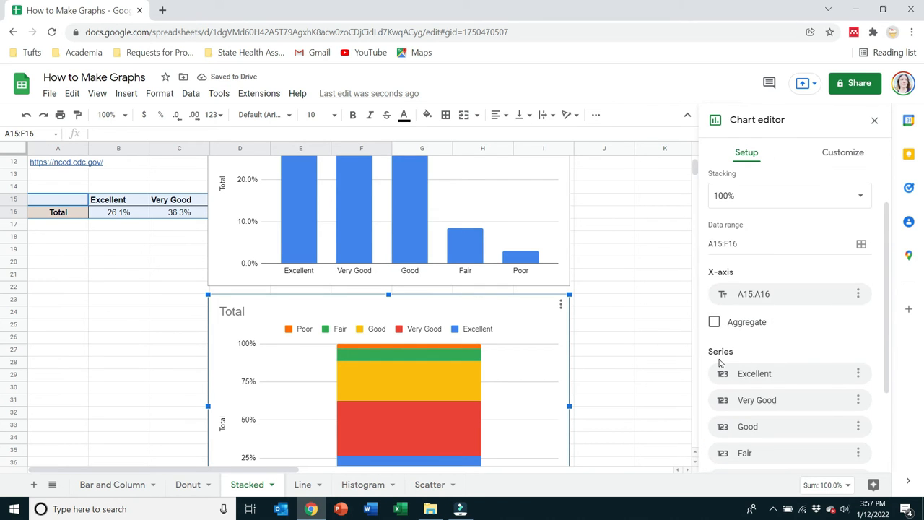
scroll(721, 362, down, 2)
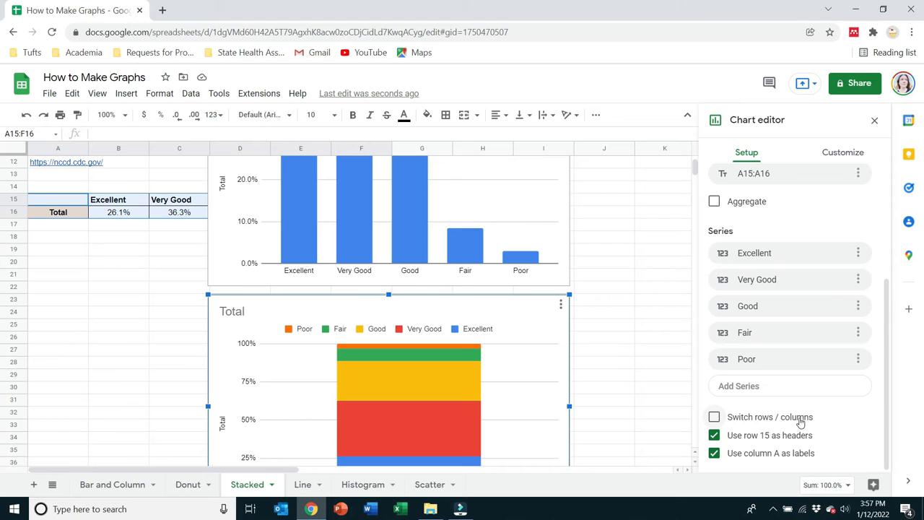
scroll(271, 330, down, 2)
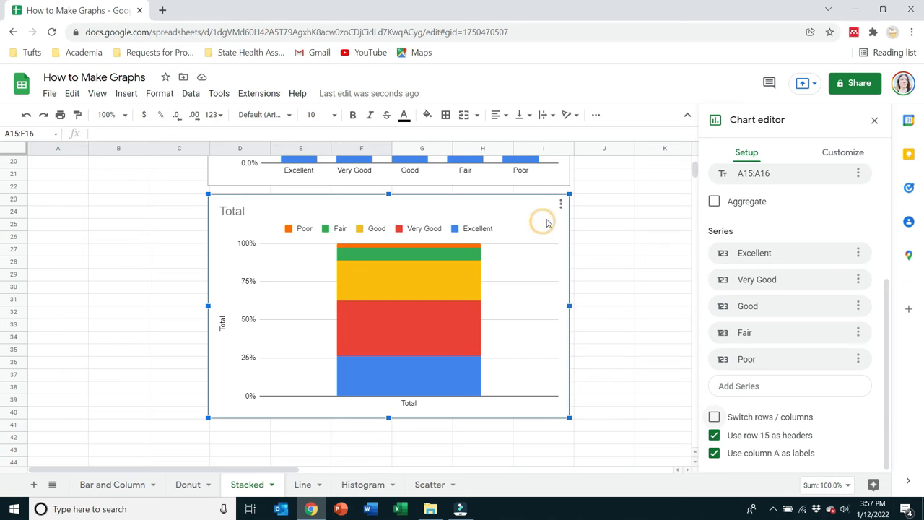
- Change the new chart's type to 100% stacked bar chart
scroll(827, 250, up, 3)
click(852, 206)
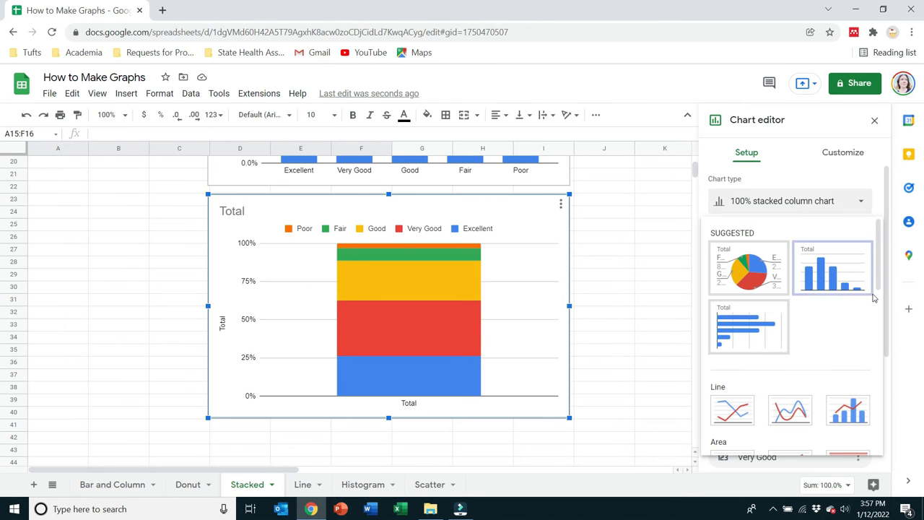
scroll(846, 336, down, 3)
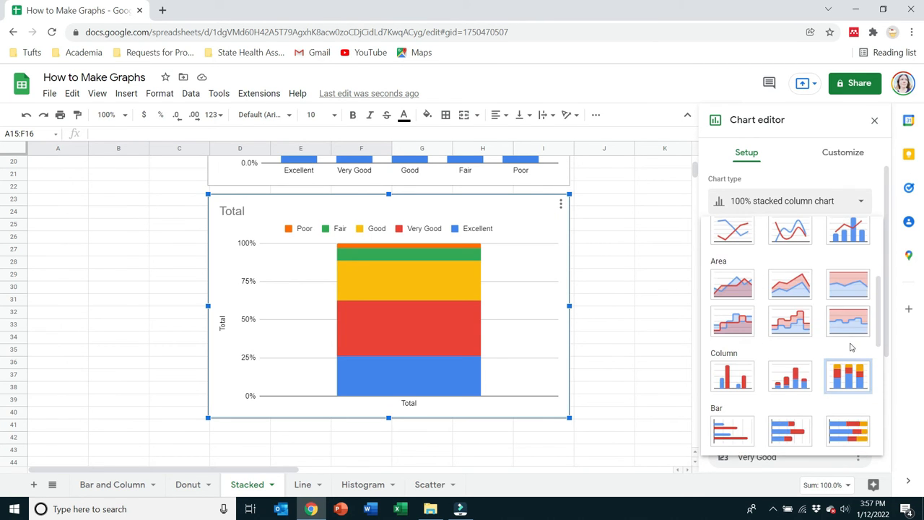
click(853, 435)
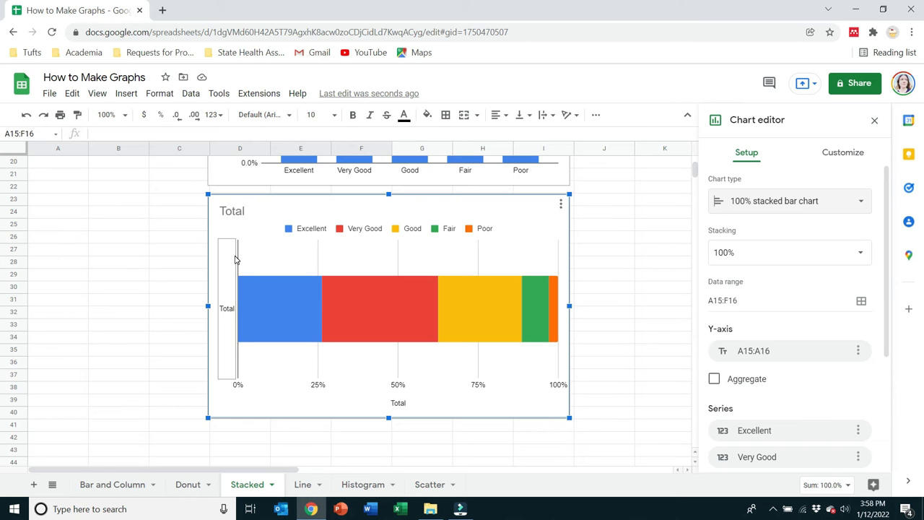
- Remove the horizontal axis major gridlines from the stacked bar chart
click(238, 263)
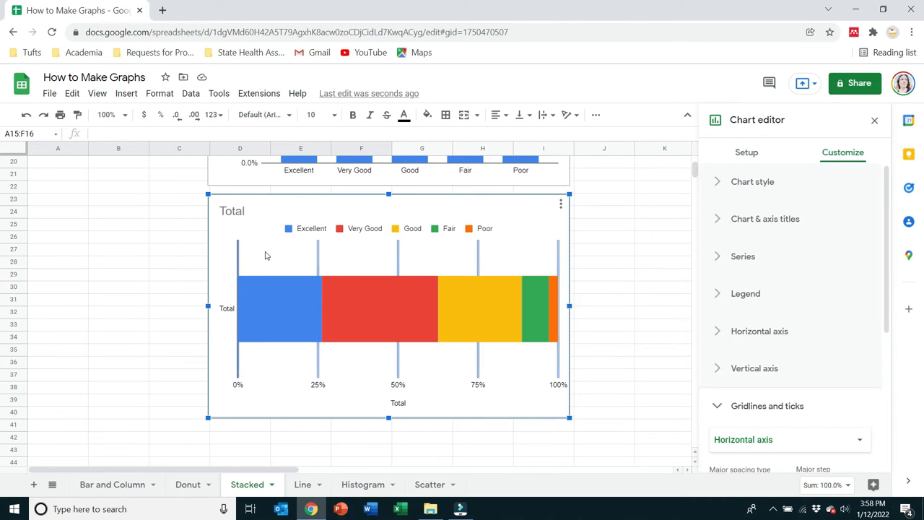
click(765, 220)
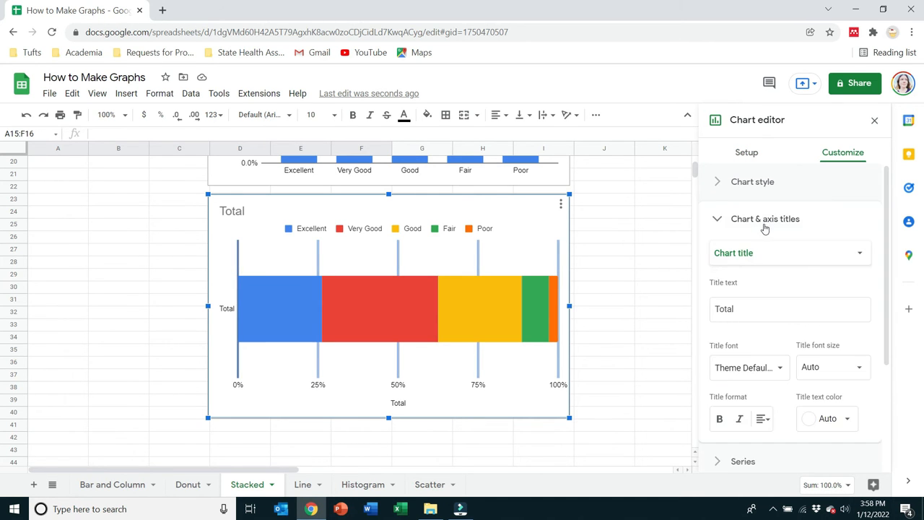
scroll(769, 246, down, 2)
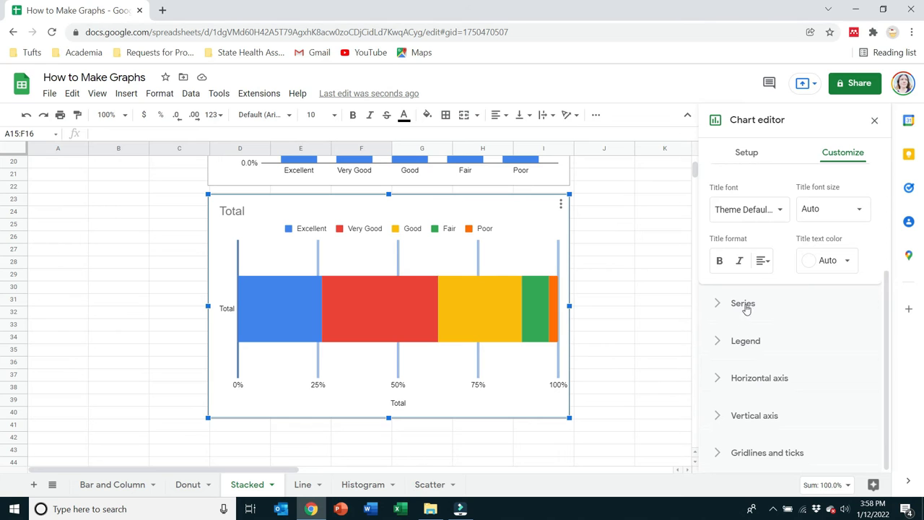
click(755, 452)
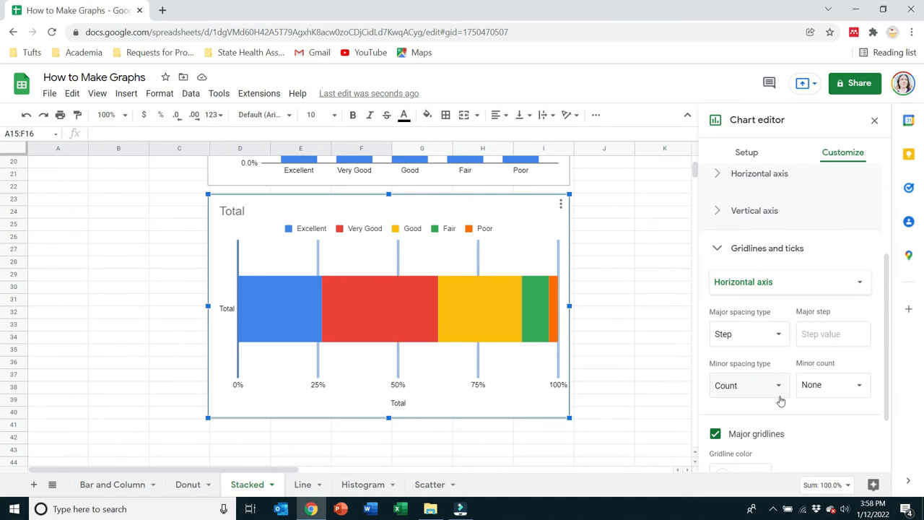
click(715, 433)
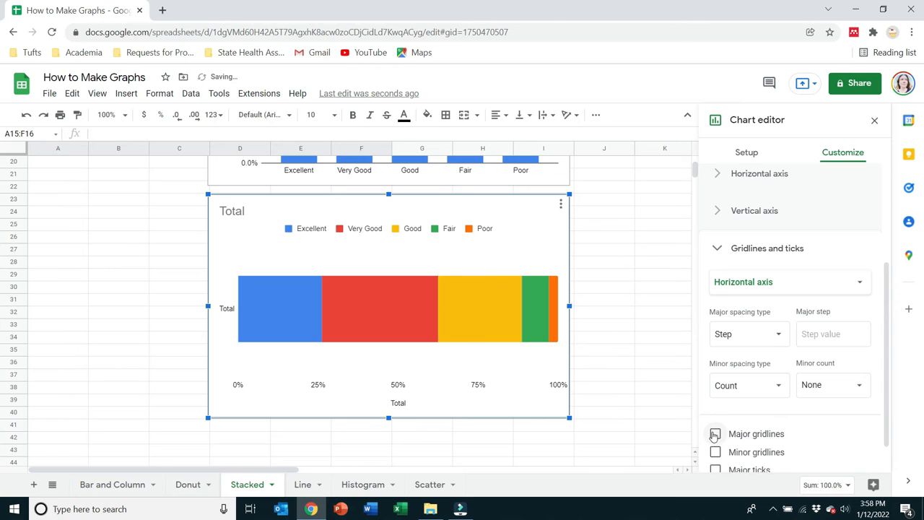
- Set the stacked bar chart's legend position to Bottom
click(444, 238)
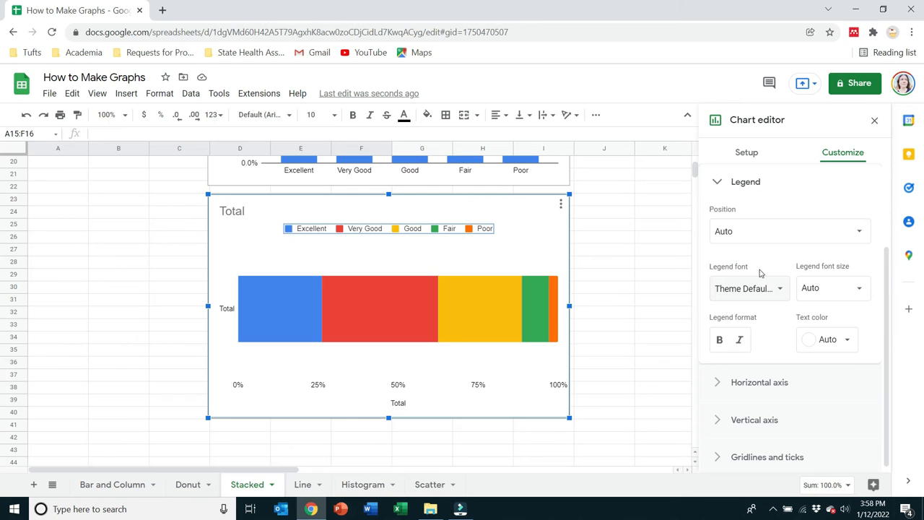
click(772, 235)
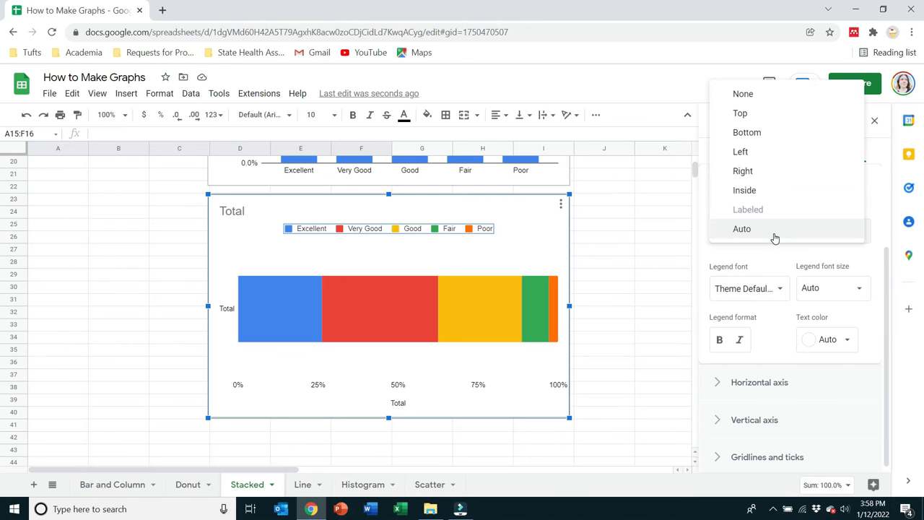
click(770, 136)
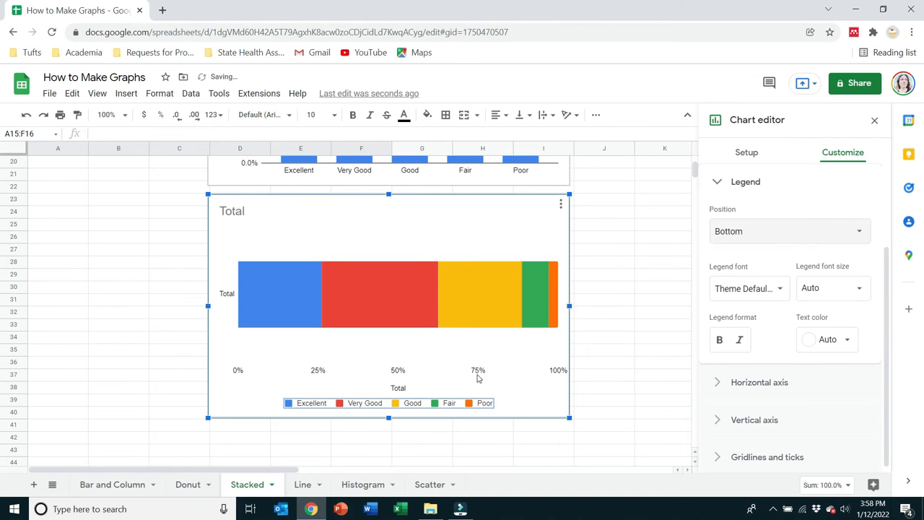
- Try to delete the stacked bar chart's horizontal axis labels and check the chart style options
click(476, 372)
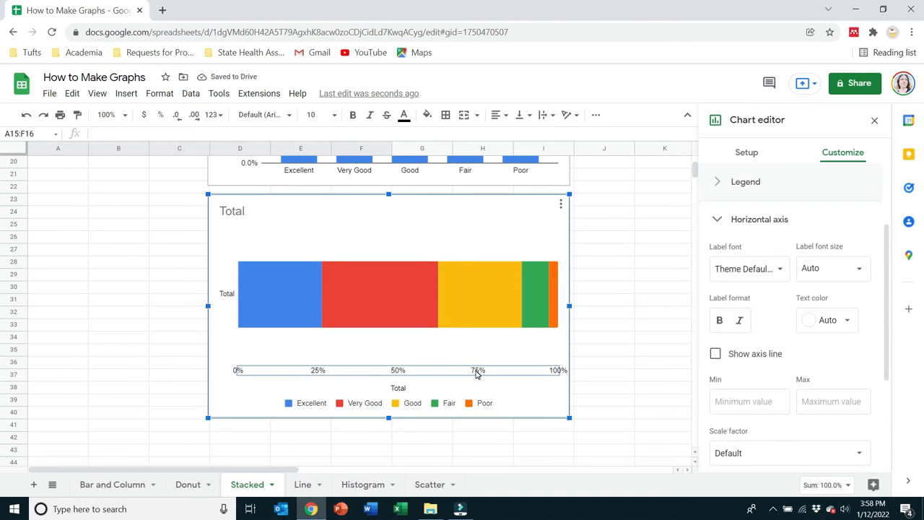
key(Delete)
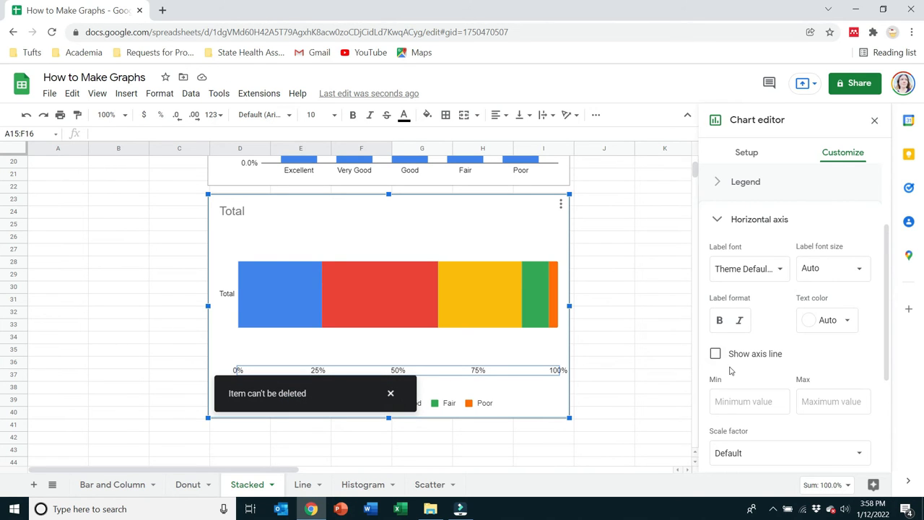
scroll(789, 334, up, 1)
scroll(779, 258, up, 1)
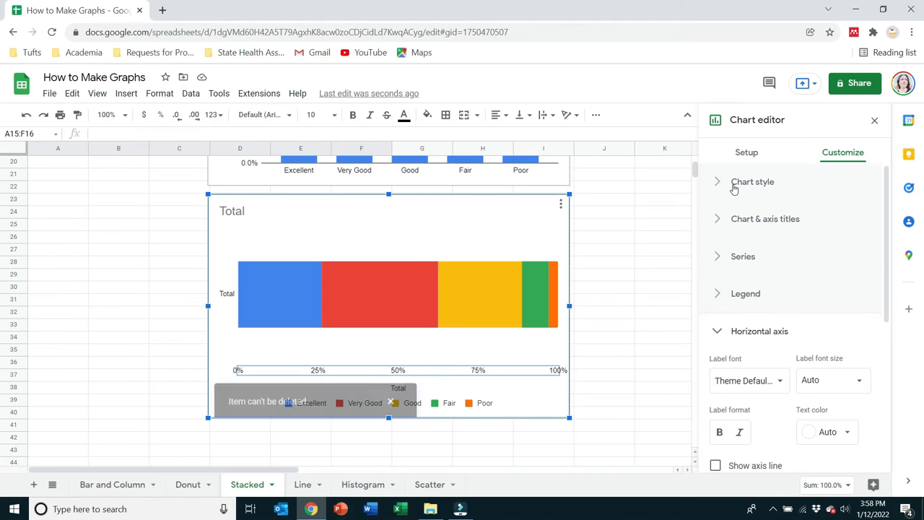
click(736, 189)
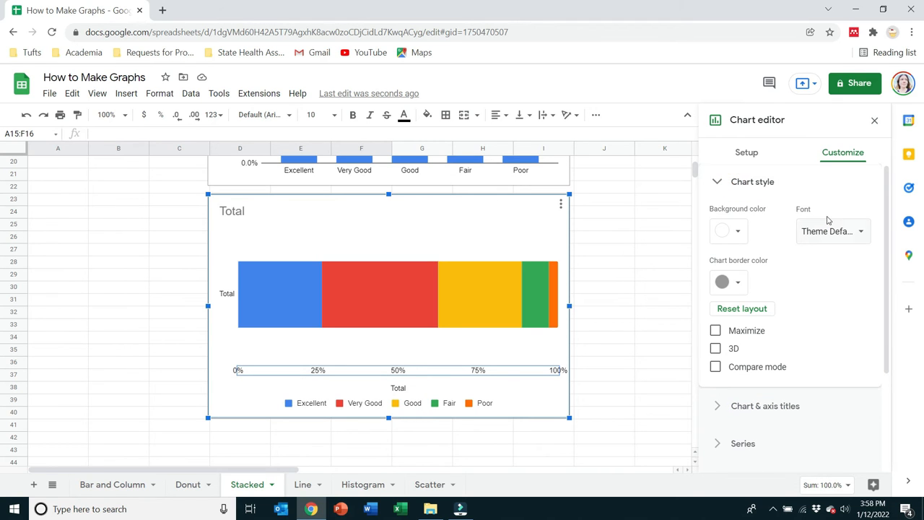
click(721, 183)
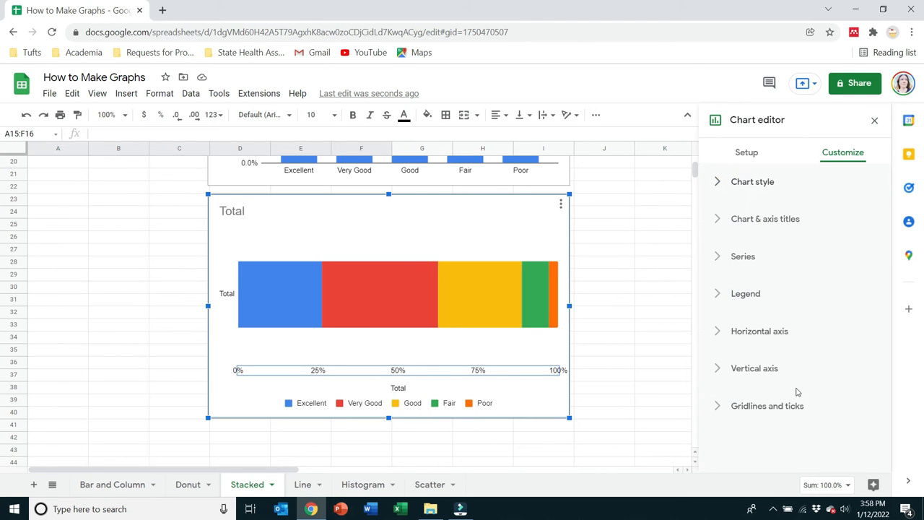
- Select the Good segment and examine the series customization options for the stacked bar chart
click(465, 305)
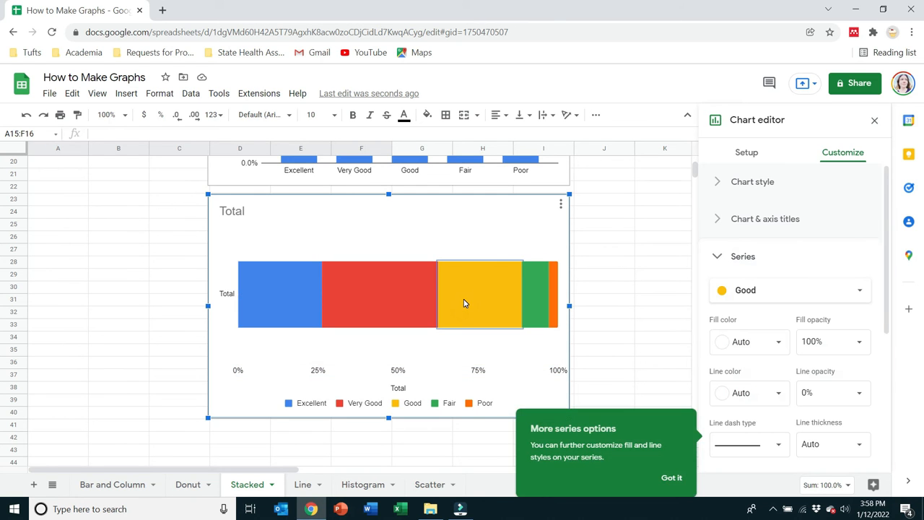
click(464, 300)
click(422, 243)
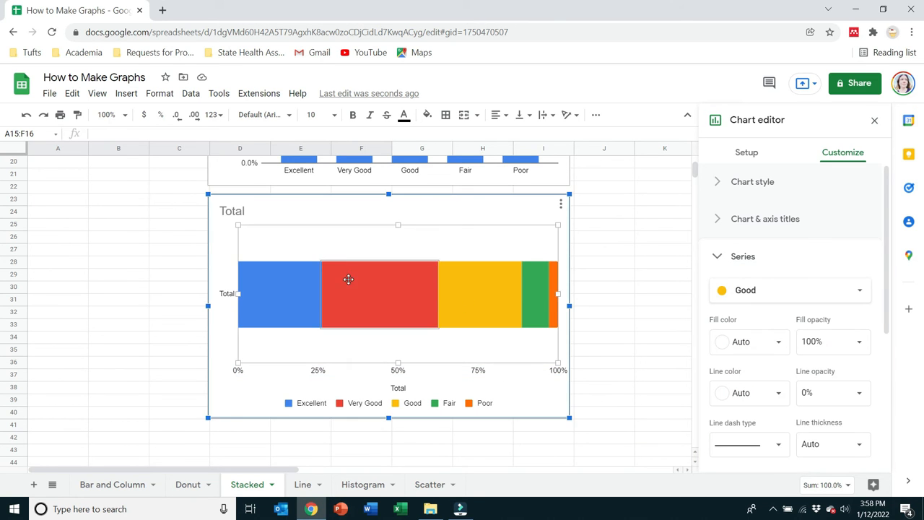
scroll(537, 328, up, 5)
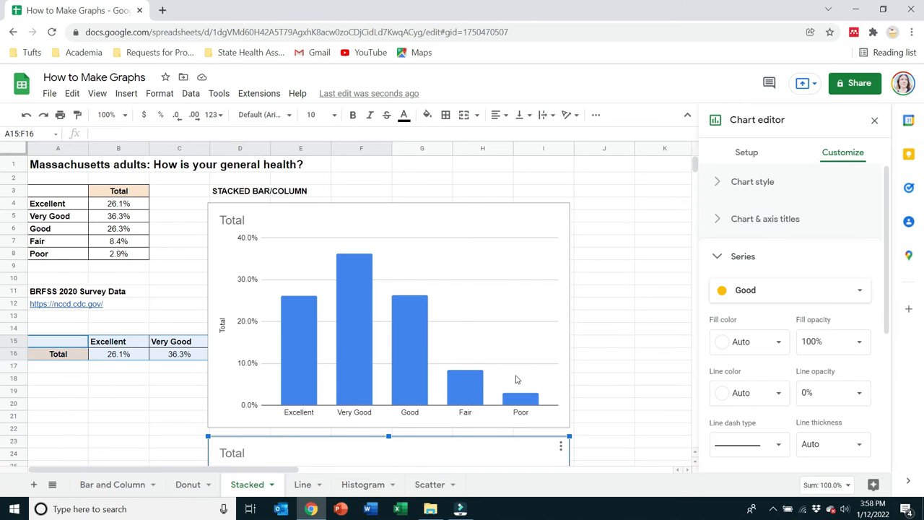
scroll(516, 375, down, 4)
scroll(848, 389, down, 5)
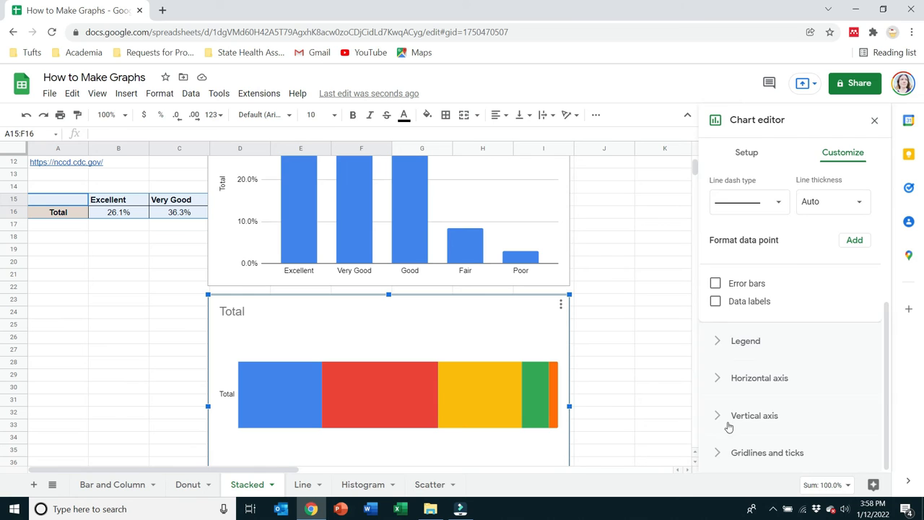
scroll(765, 404, up, 5)
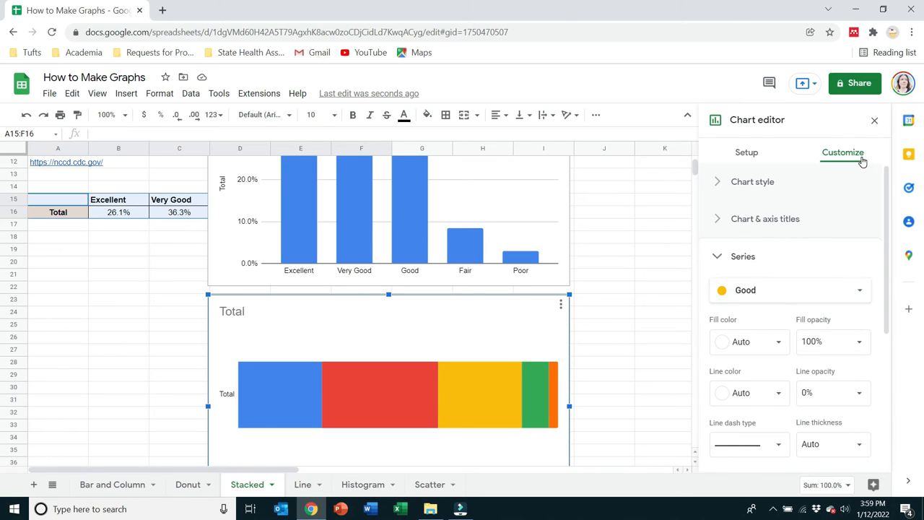
- Close the stacked bar chart's editor and switch to the Line sheet
click(873, 121)
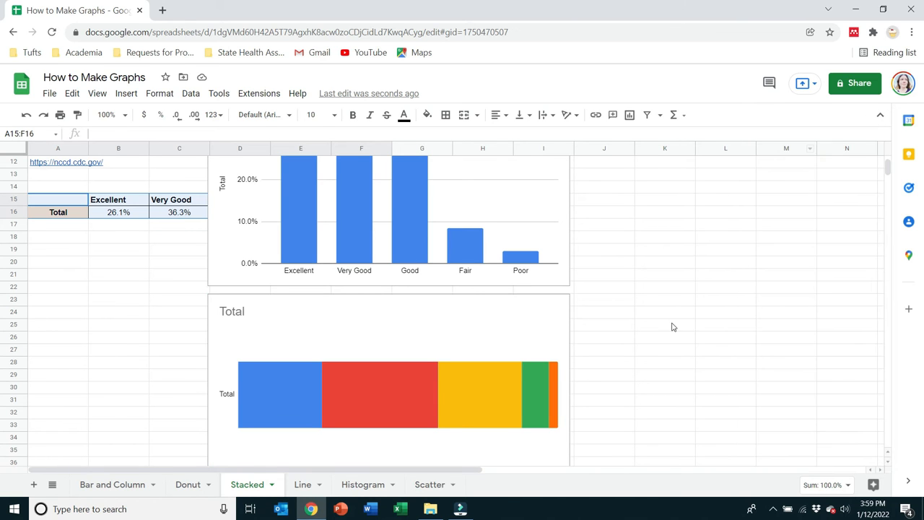
click(670, 324)
click(305, 486)
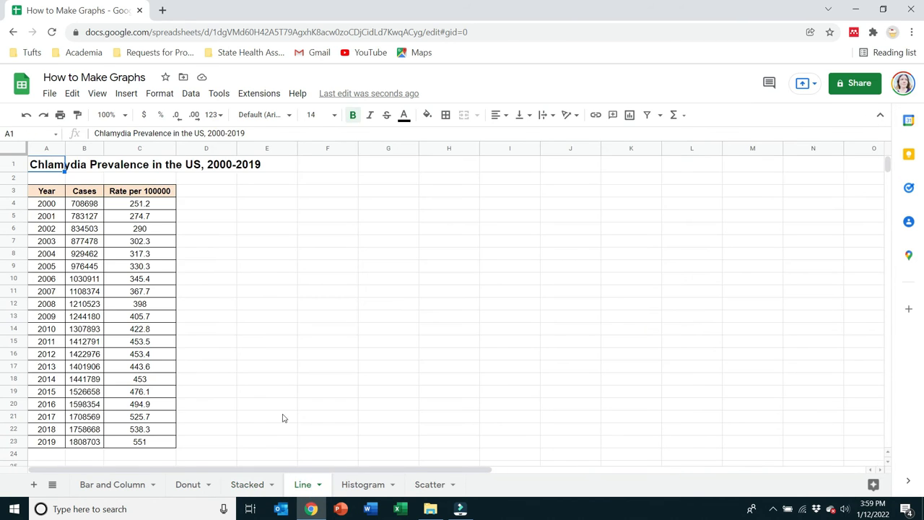
click(290, 356)
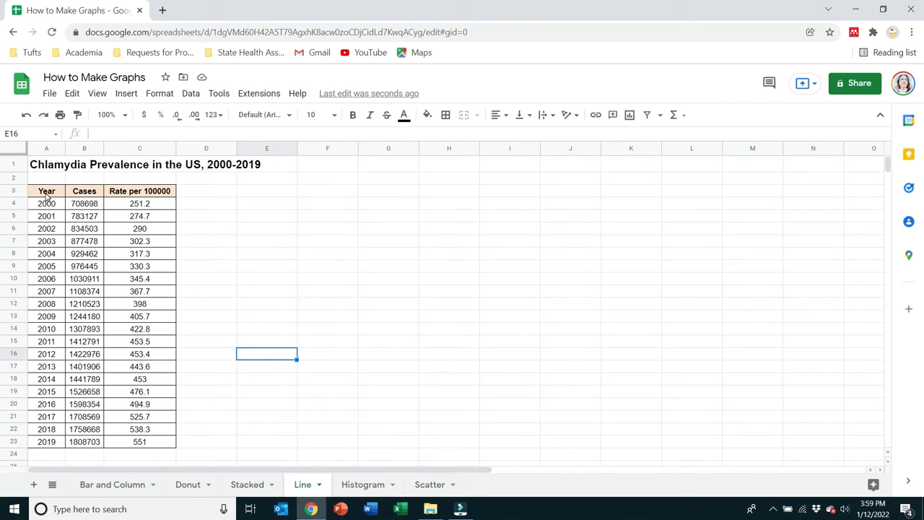
- Insert the Explore-suggested line chart of Cases and Rate per 100000 for A3:C23 beside the table, and close Explore
drag(46, 195, 144, 441)
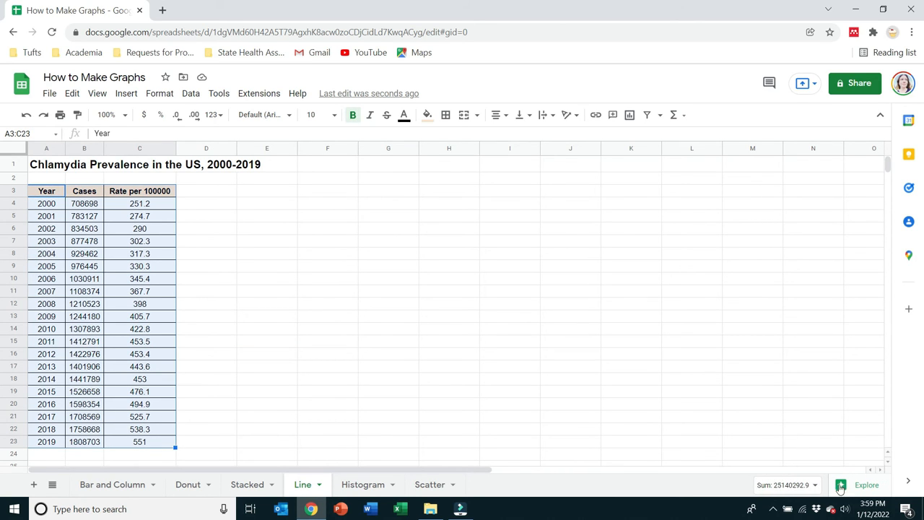
click(868, 487)
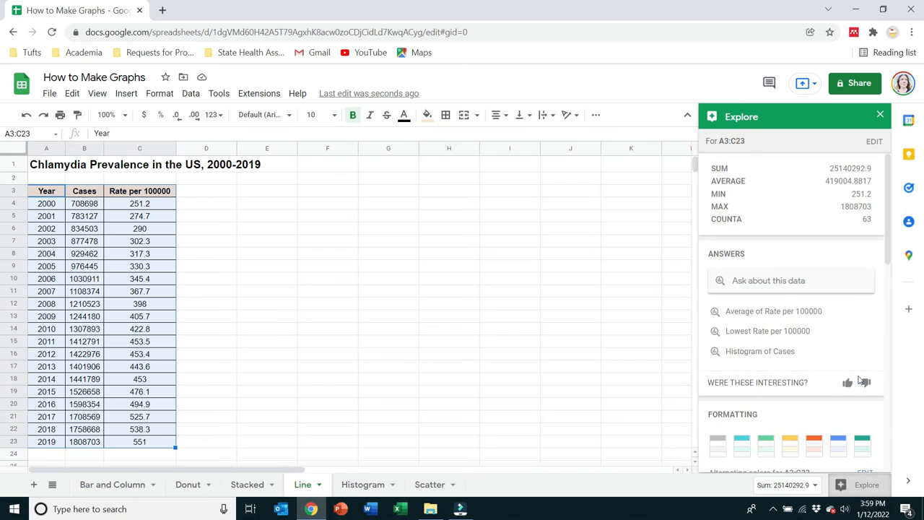
scroll(849, 294, down, 5)
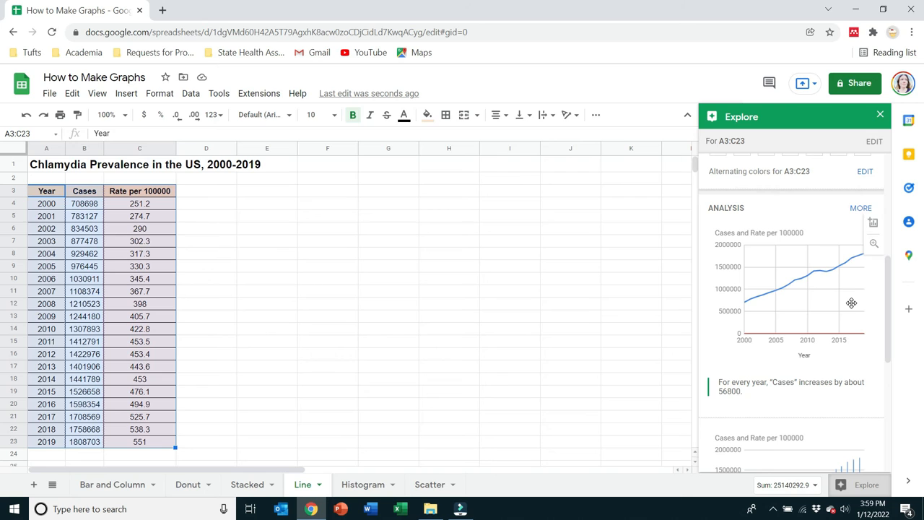
drag(837, 295, 364, 277)
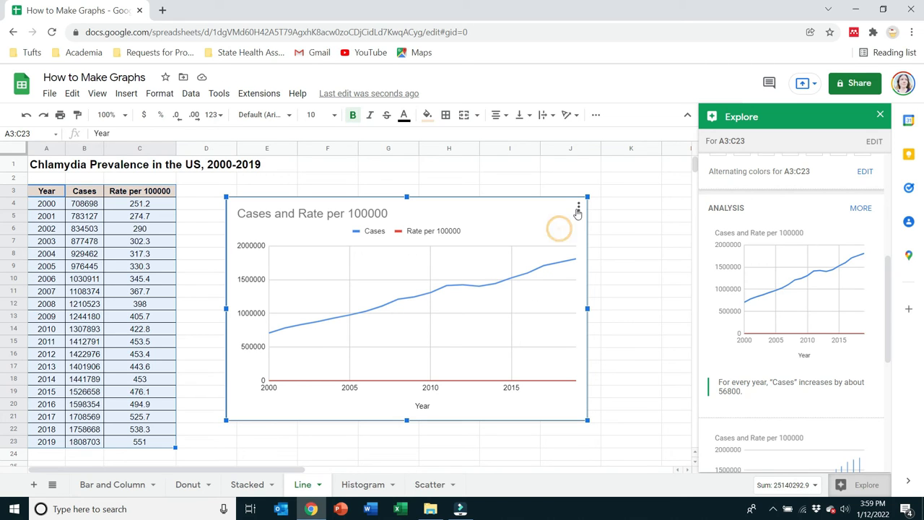
click(482, 400)
mouse_move(369, 314)
click(514, 397)
click(535, 231)
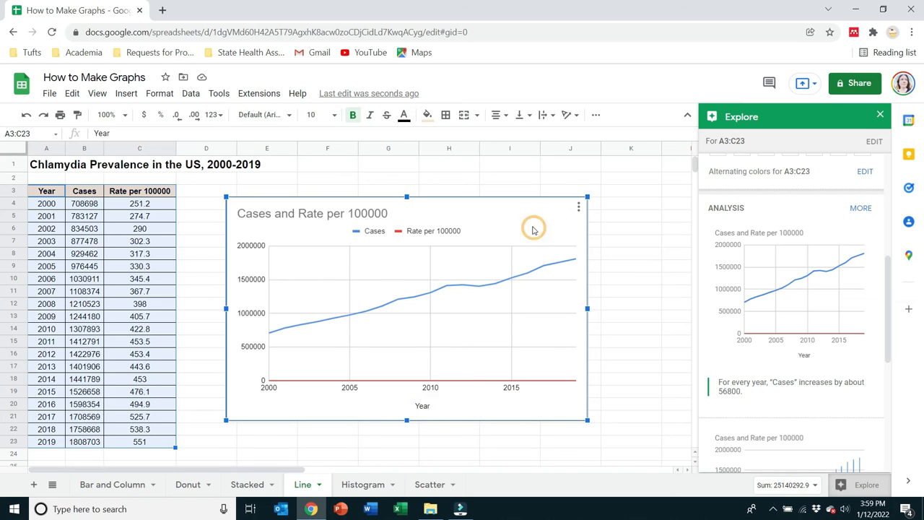
click(444, 214)
scroll(822, 206, up, 3)
click(879, 115)
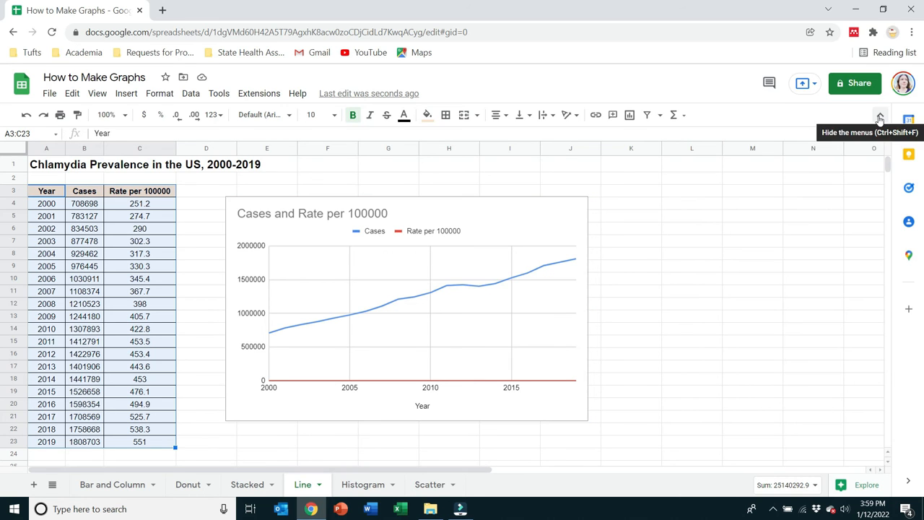
- Try the Smooth line chart type on the Cases and Rate per 100000 chart and restore the Line chart type
click(505, 252)
double_click(513, 239)
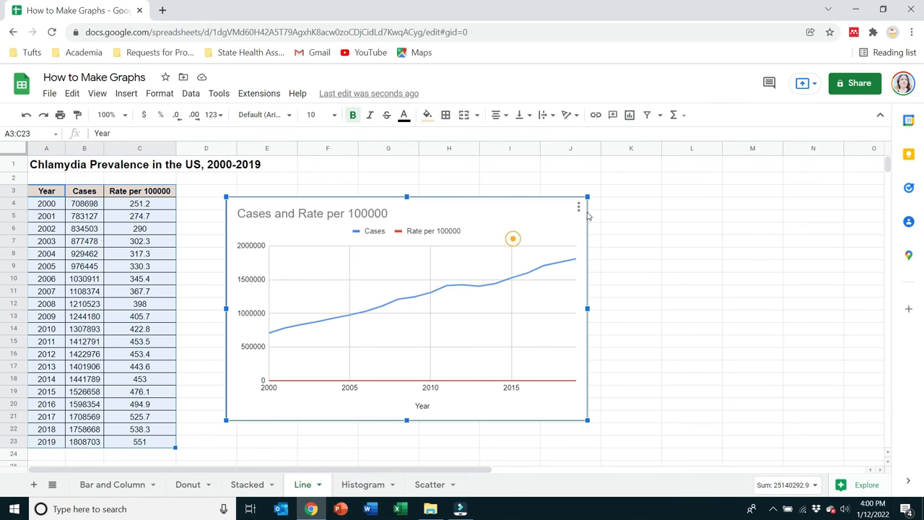
click(577, 208)
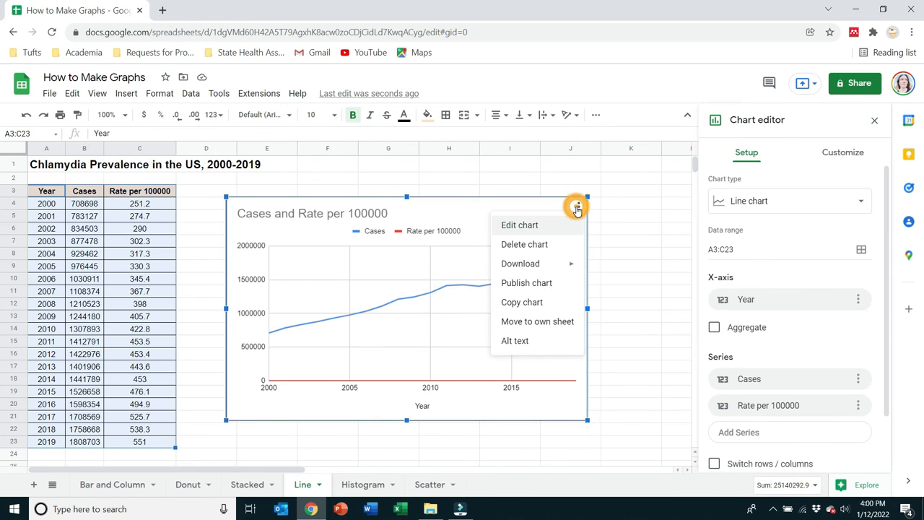
click(534, 205)
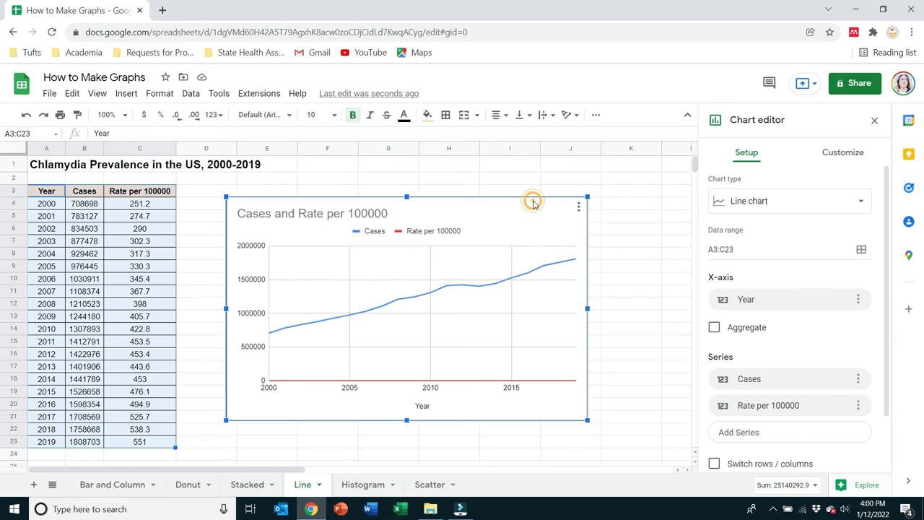
click(782, 209)
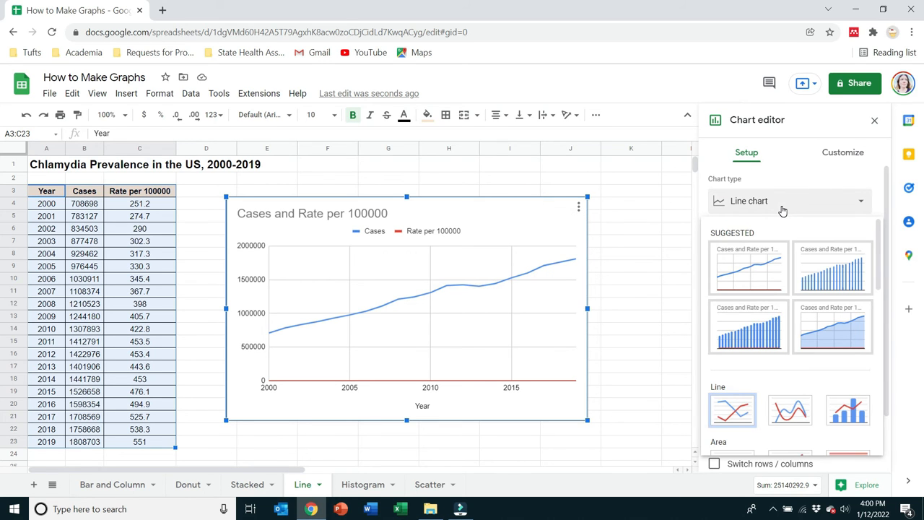
scroll(783, 368, down, 1)
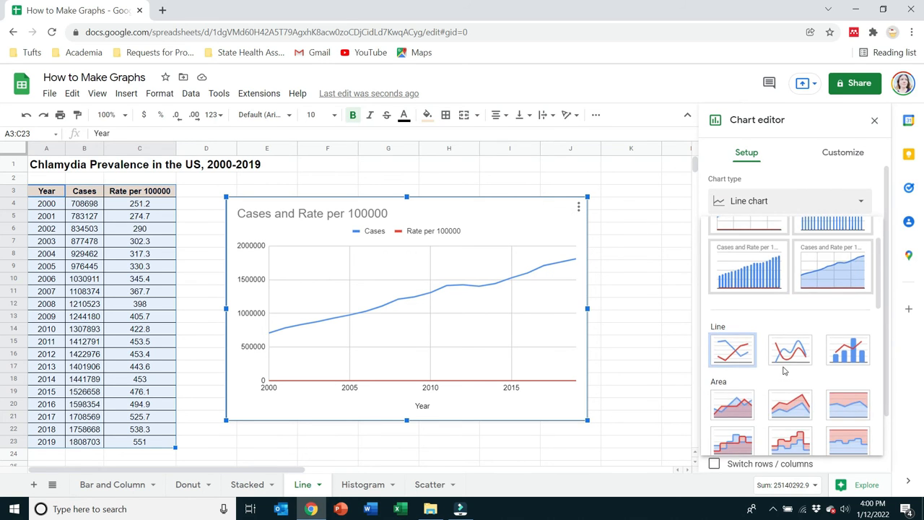
click(801, 356)
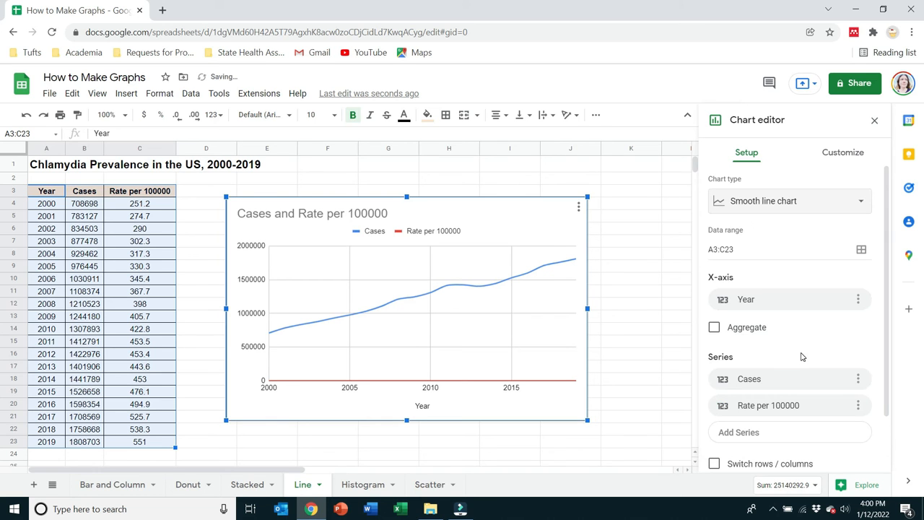
click(779, 208)
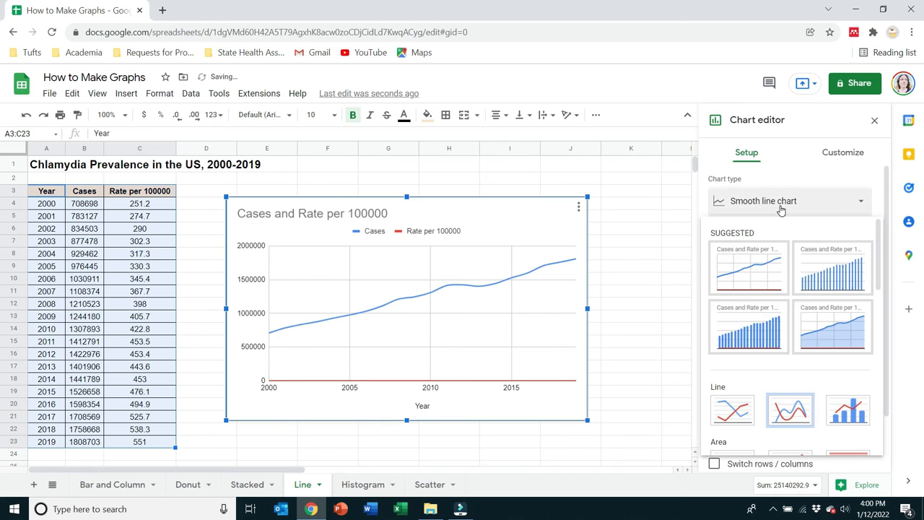
click(733, 412)
- Try adding labels to the Year X-axis of the line chart and remove them again
click(765, 258)
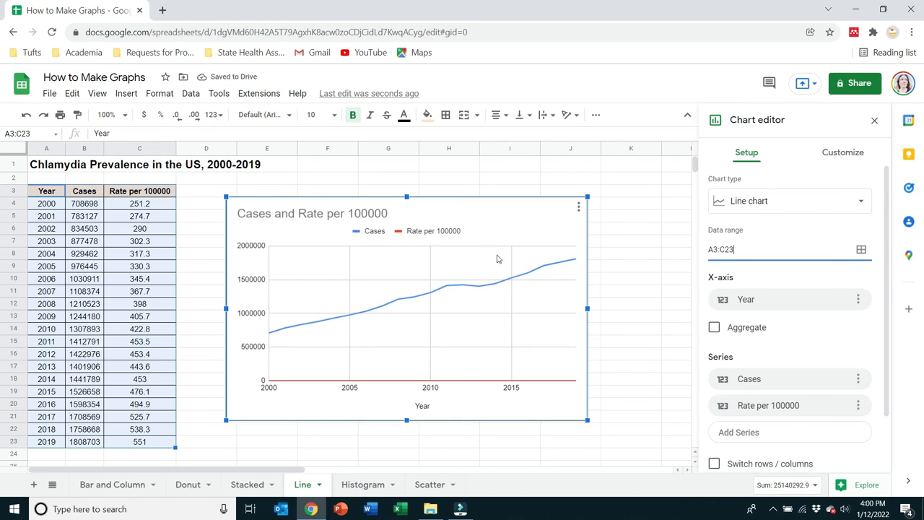
click(817, 342)
click(858, 300)
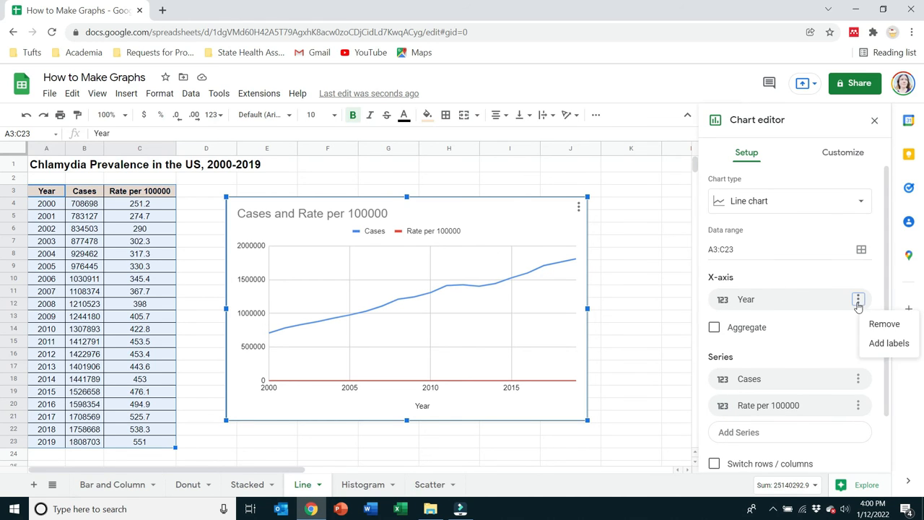
click(881, 344)
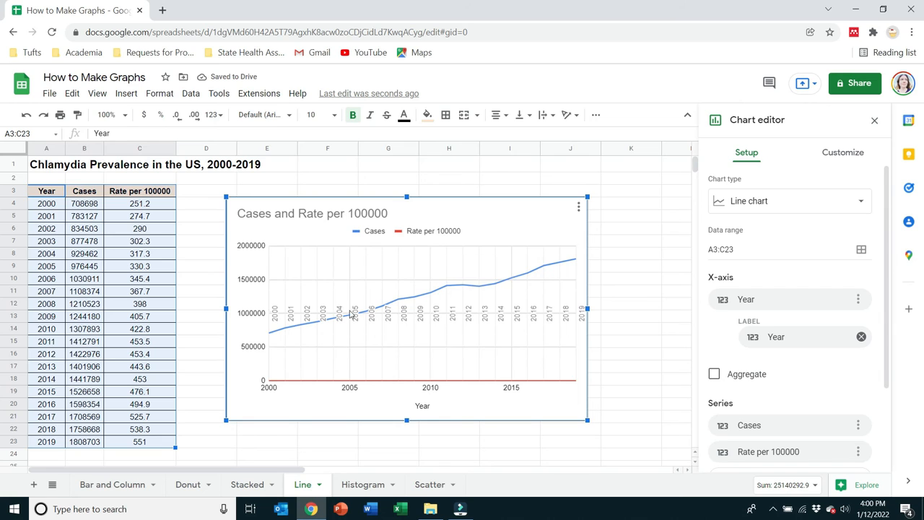
click(861, 336)
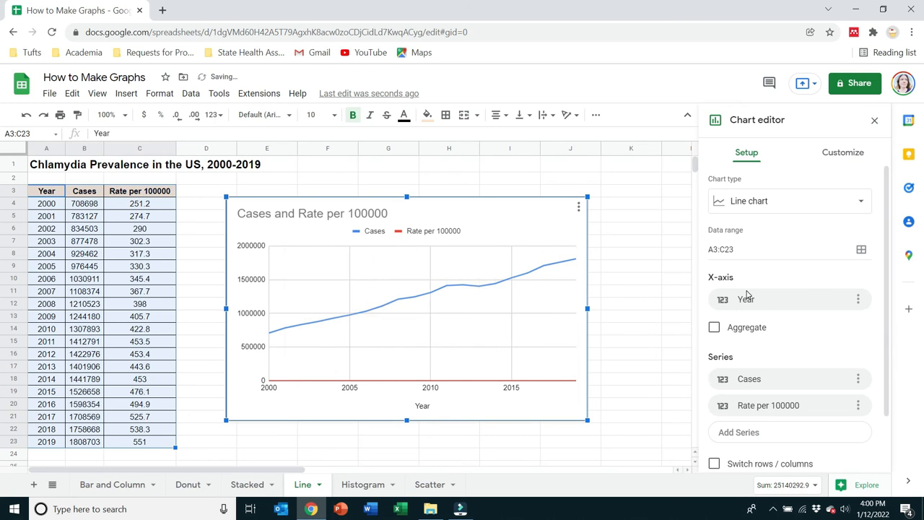
- Close the chart editor and move the line chart slightly up and closer to the data table
click(874, 121)
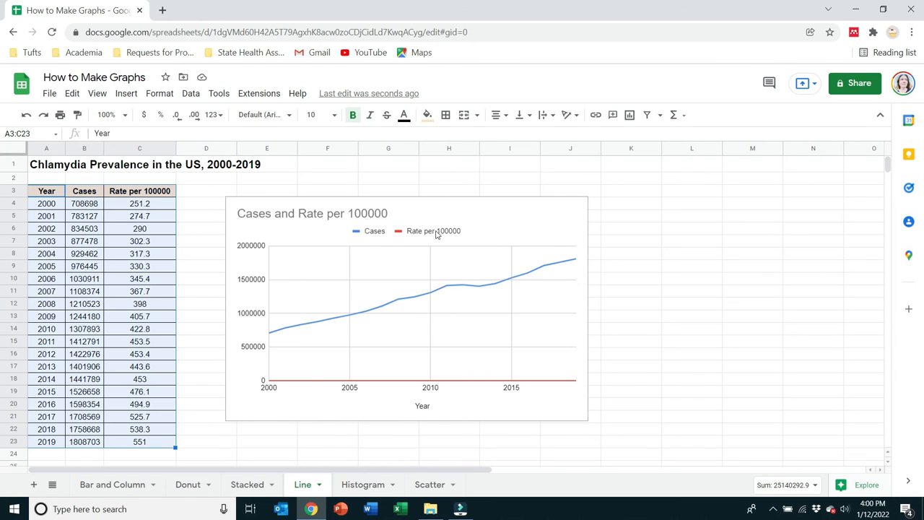
click(489, 218)
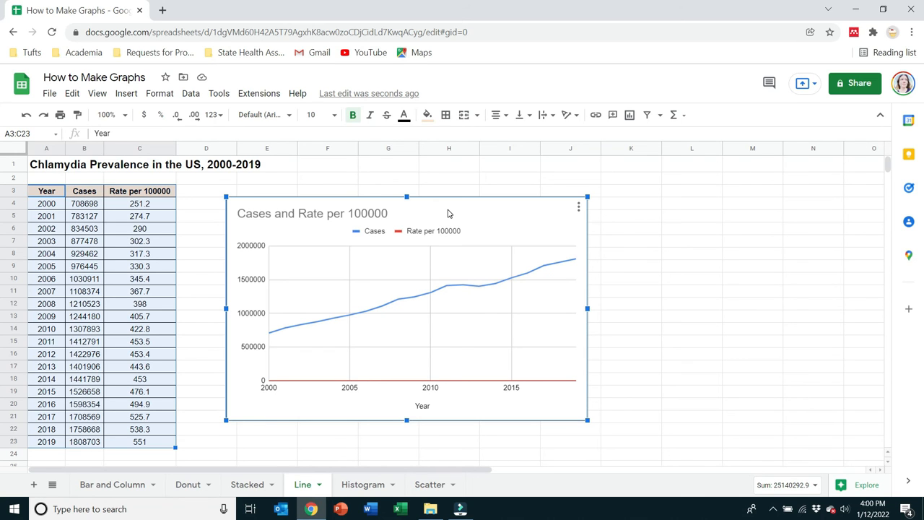
mouse_move(448, 214)
mouse_down()
mouse_move(481, 206)
mouse_move(437, 204)
mouse_up()
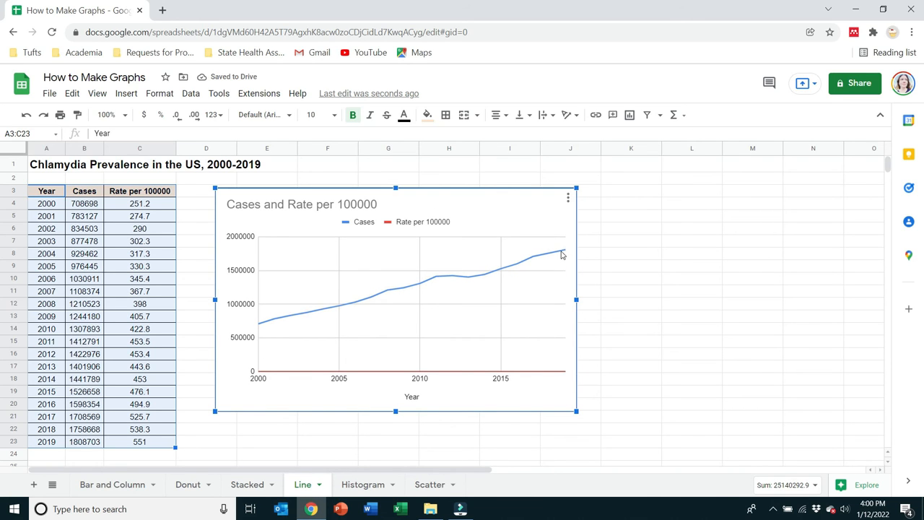
- On the Histogram sheet, select the HbA1c data in A1:A1001 and insert a chart from it
click(363, 484)
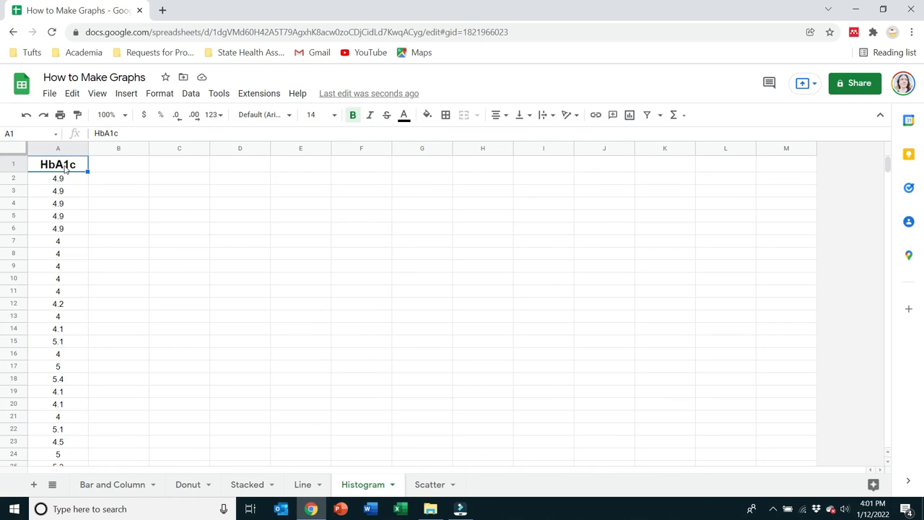
drag(71, 168, 63, 244)
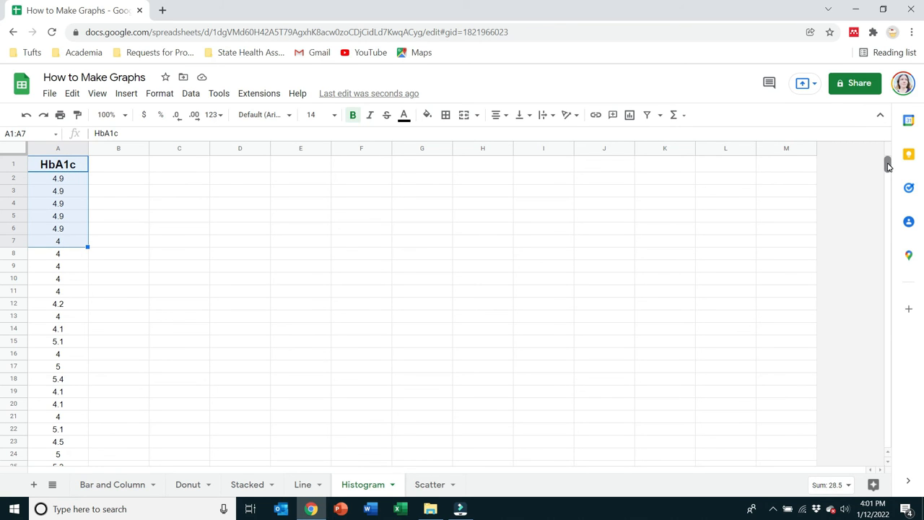
drag(887, 166, 888, 445)
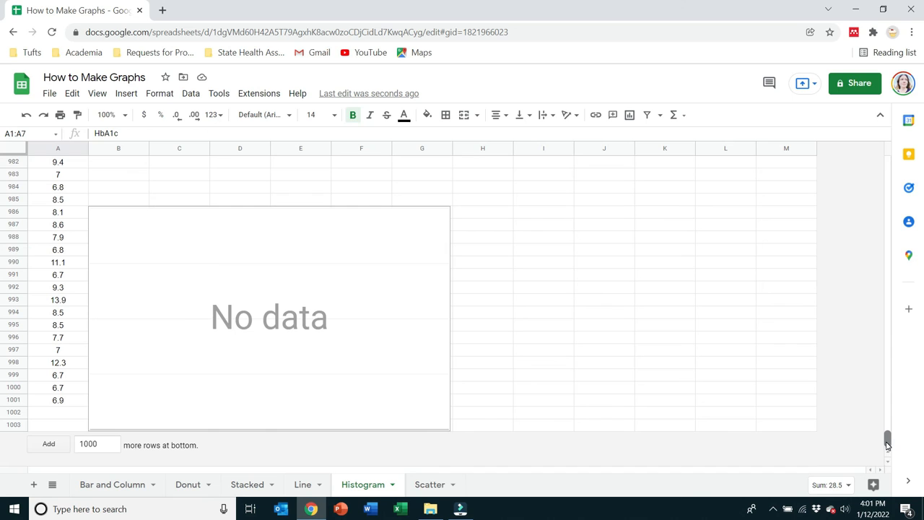
shift+click(61, 402)
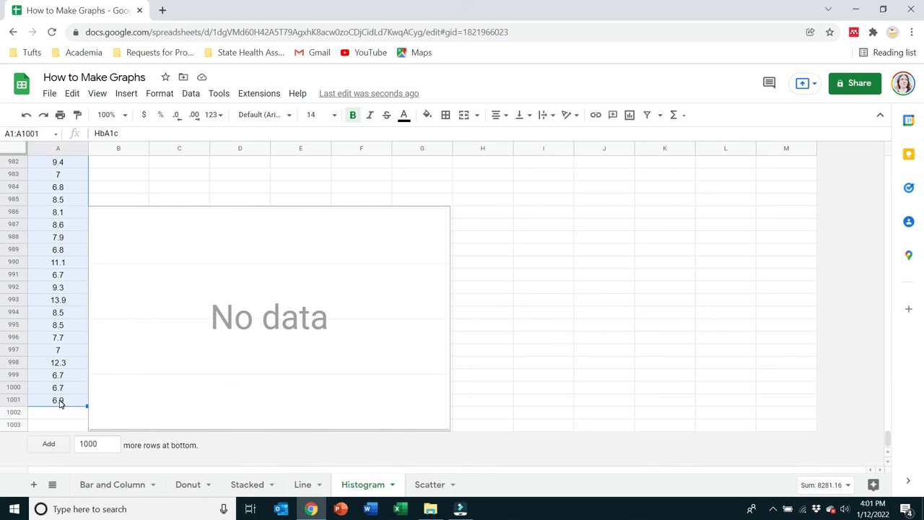
drag(888, 438, 889, 152)
click(126, 93)
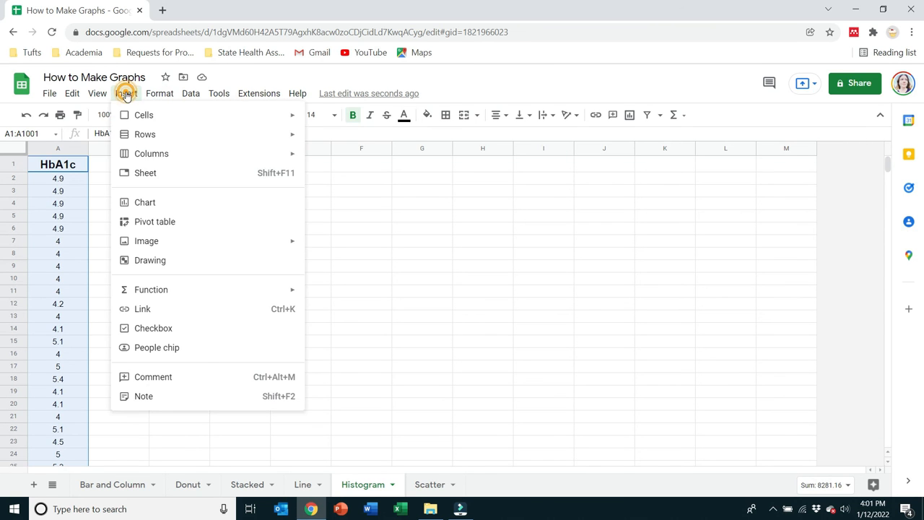
click(156, 201)
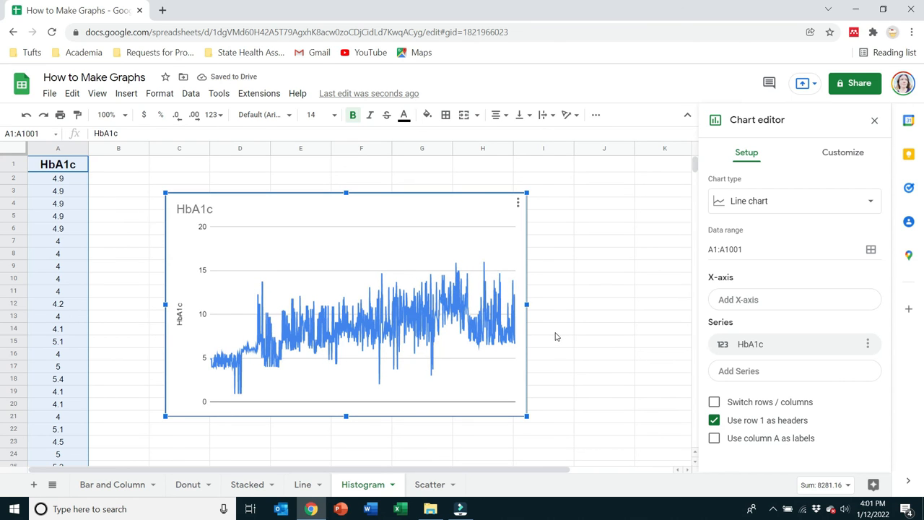
- Change the HbA1c chart's type to the suggested Histogram chart
click(832, 204)
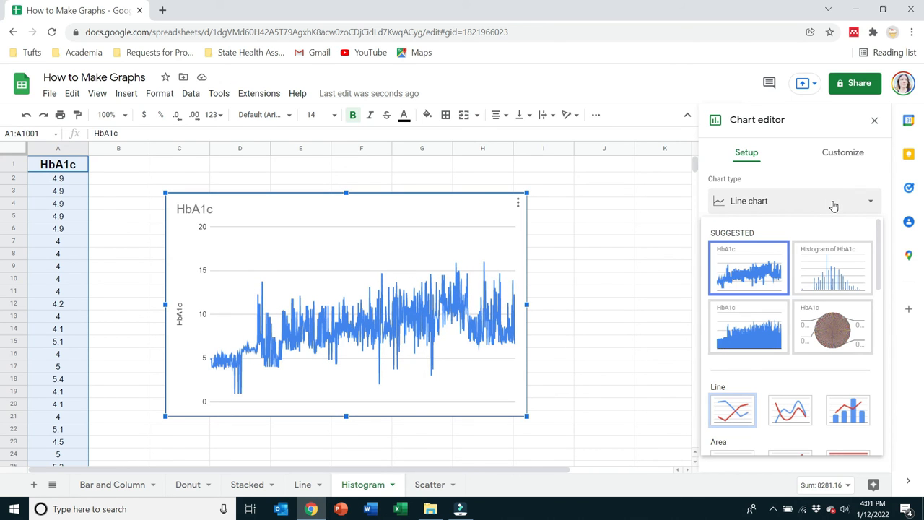
scroll(827, 291, down, 3)
scroll(822, 310, up, 2)
scroll(822, 310, up, 2)
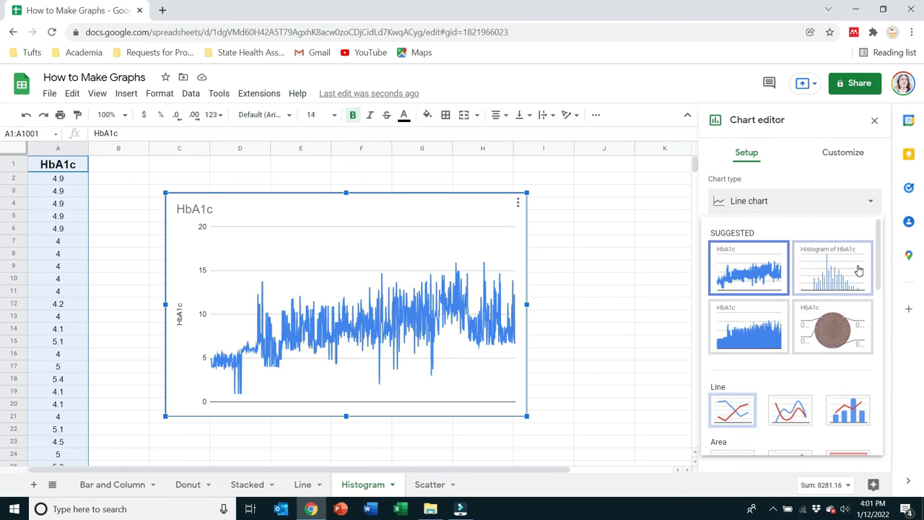
click(859, 270)
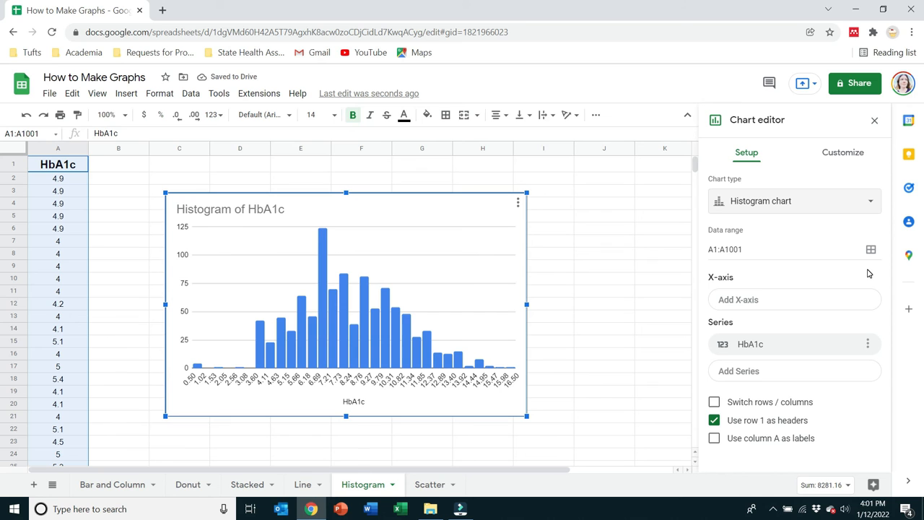
- Move the HbA1c histogram up and closer to the data column, and widen it to the right
drag(369, 200, 352, 181)
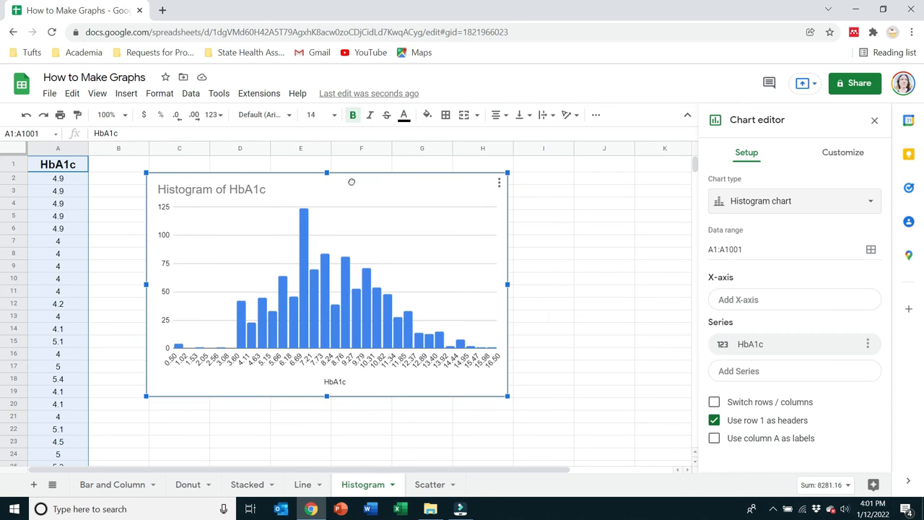
click(173, 357)
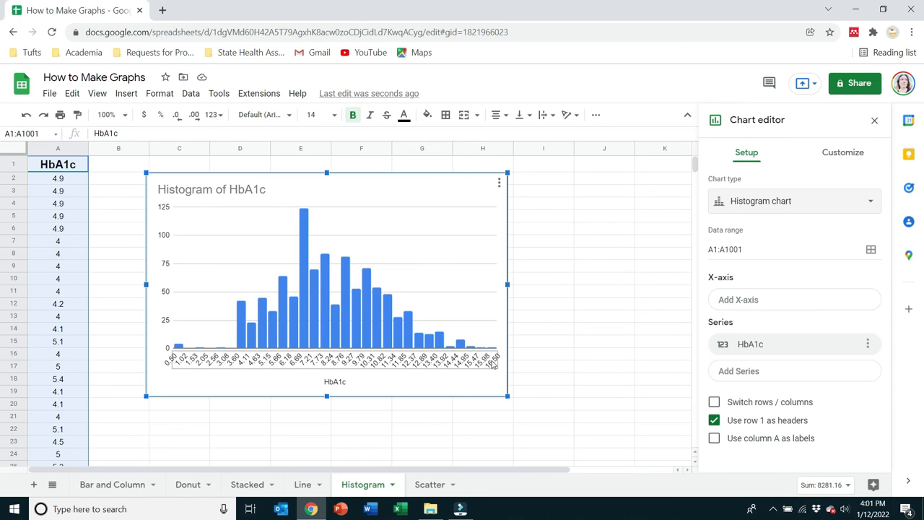
drag(508, 283, 571, 280)
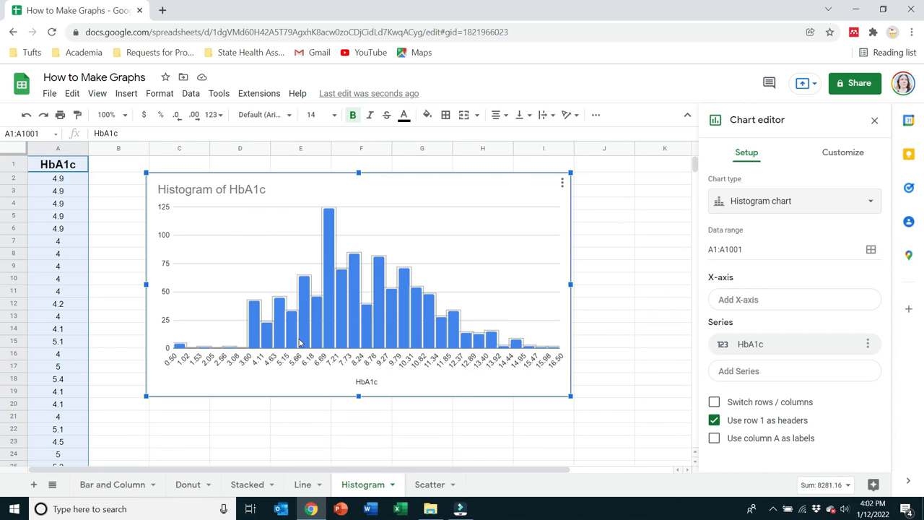
click(305, 289)
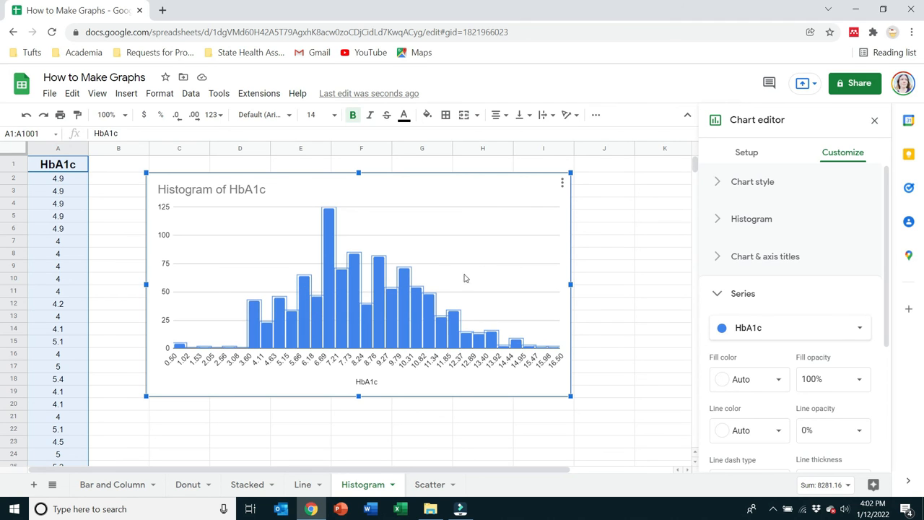
click(528, 206)
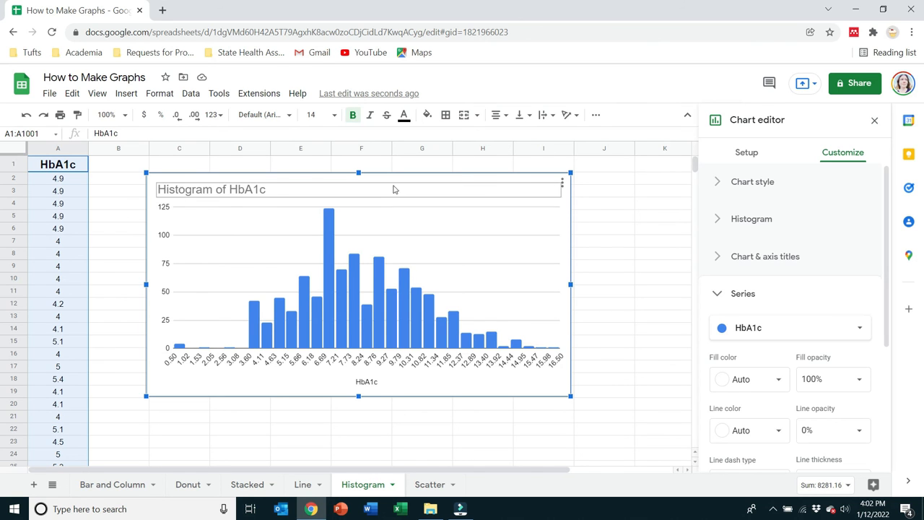
- On the Scatter sheet, select the height and weight data in A1:B784 and insert a chart from it
click(437, 485)
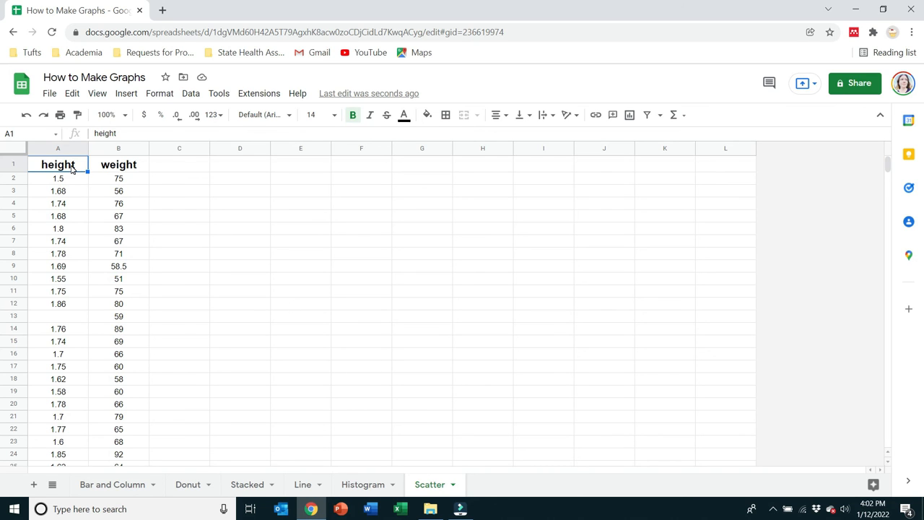
click(137, 172)
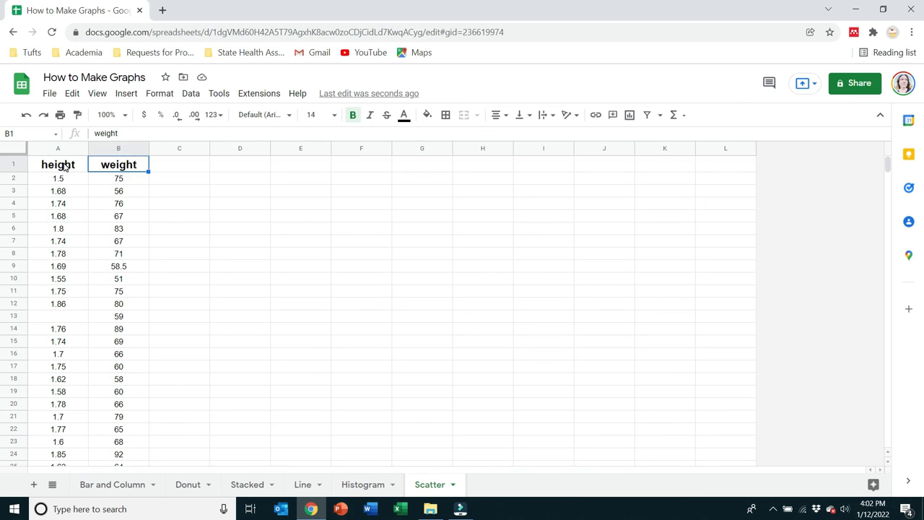
click(62, 164)
drag(62, 164, 108, 168)
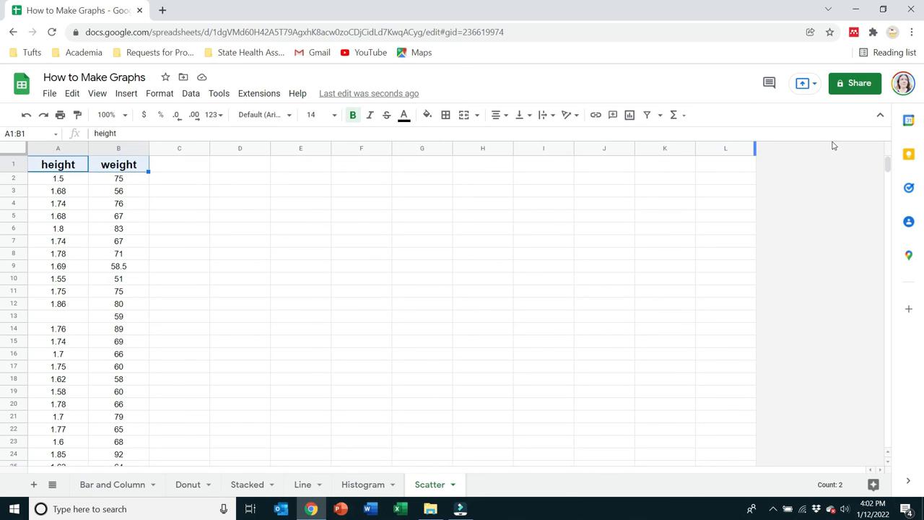
drag(888, 169, 894, 451)
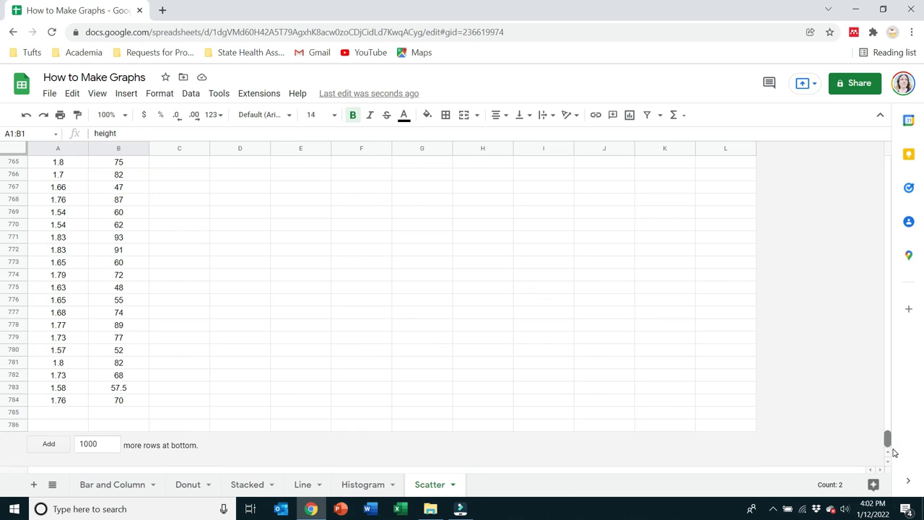
shift+click(134, 402)
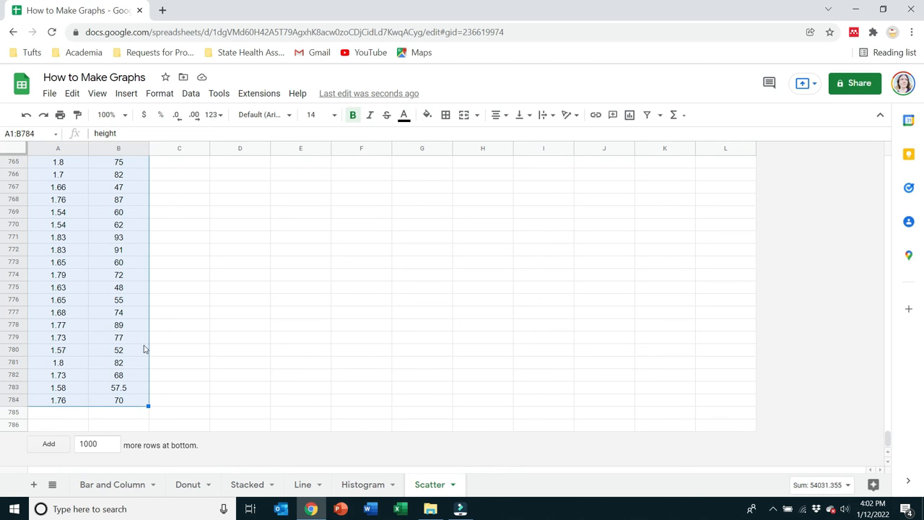
click(125, 94)
click(173, 199)
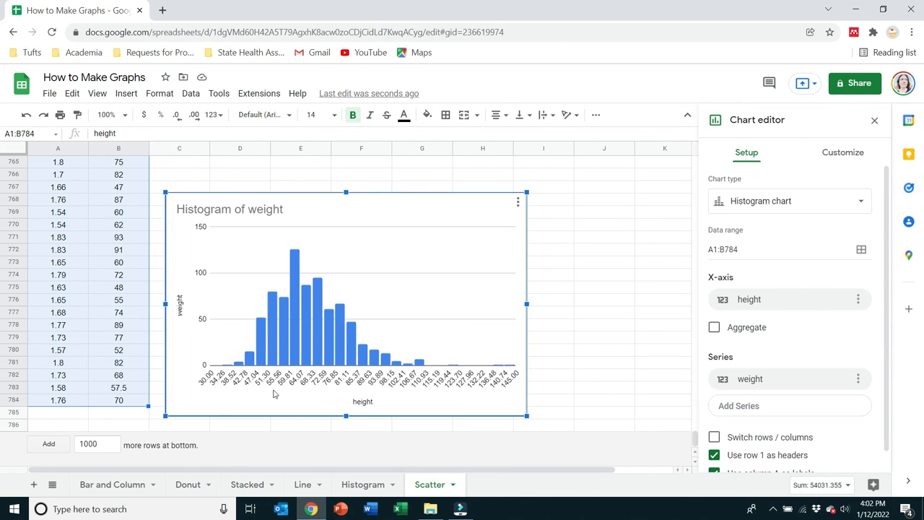
- Change the height and weight chart's type to Scatter chart
click(831, 202)
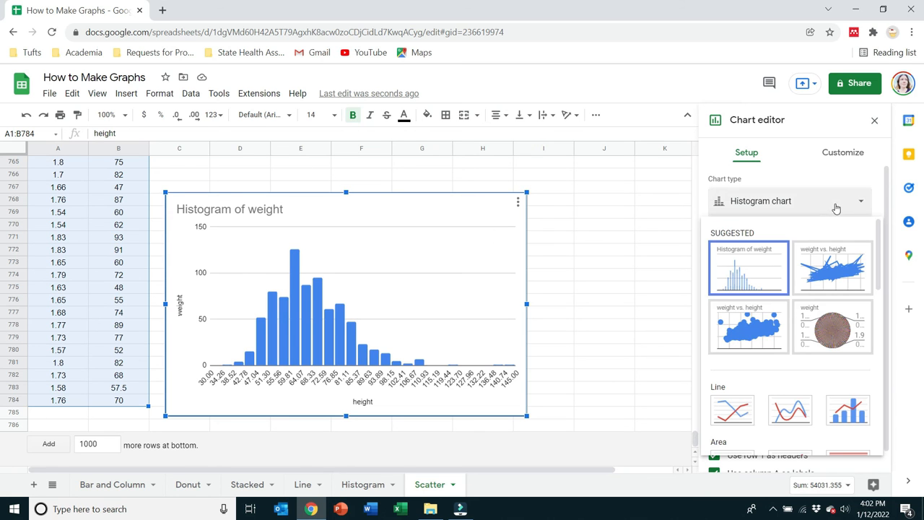
scroll(821, 324, down, 5)
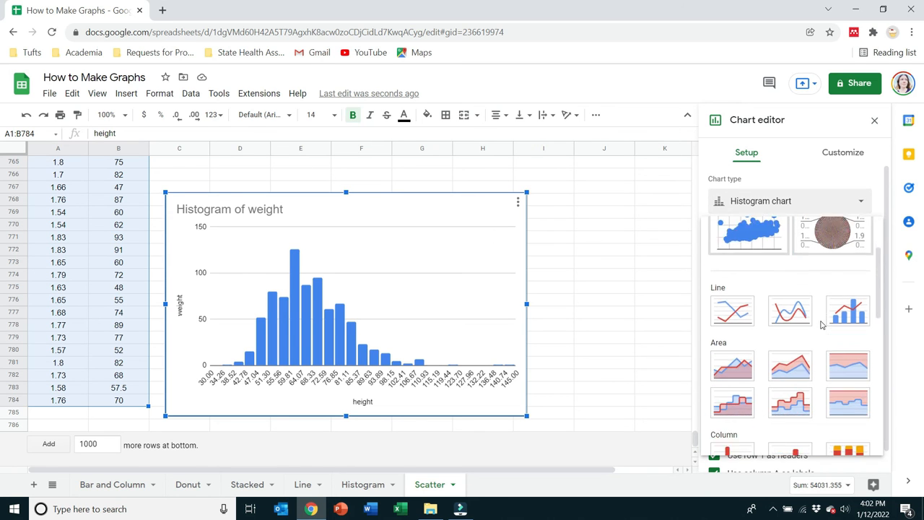
scroll(820, 325, down, 1)
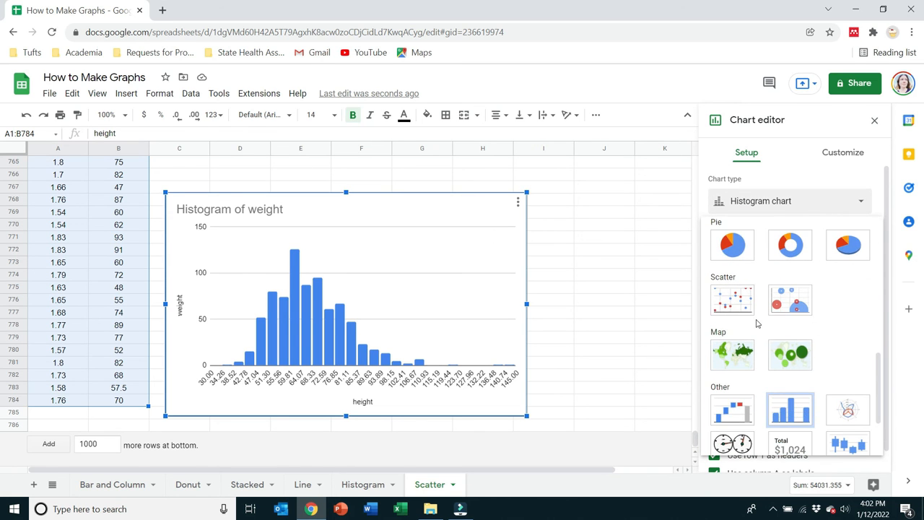
click(726, 296)
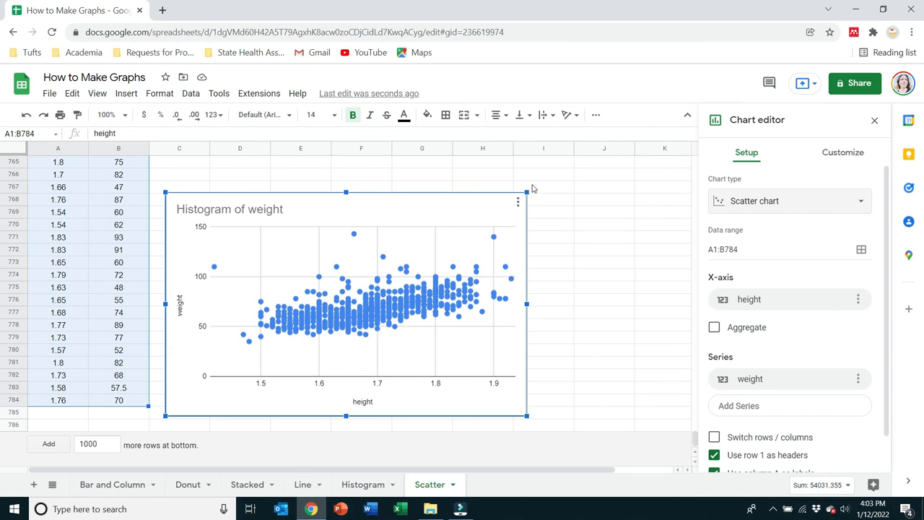
- Replace the scatter chart's title with "Scatterplot" and close the chart editor
click(303, 210)
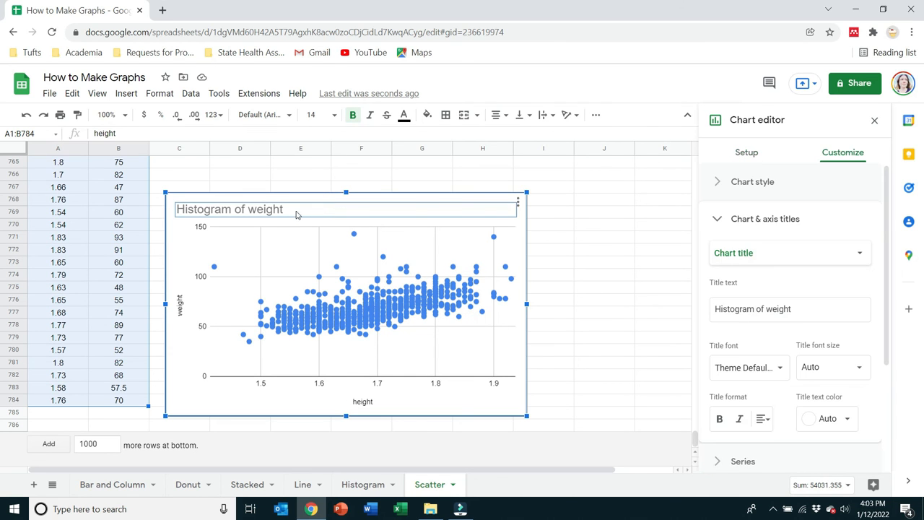
click(283, 208)
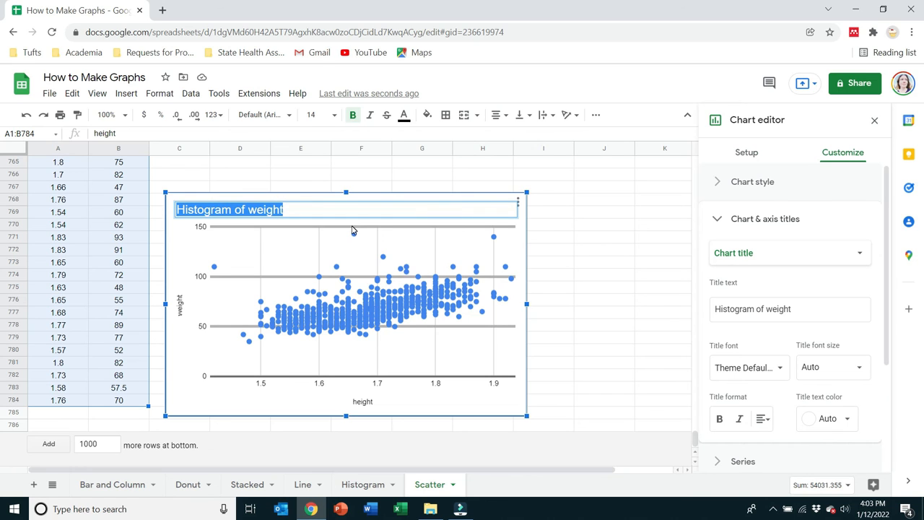
text(S)
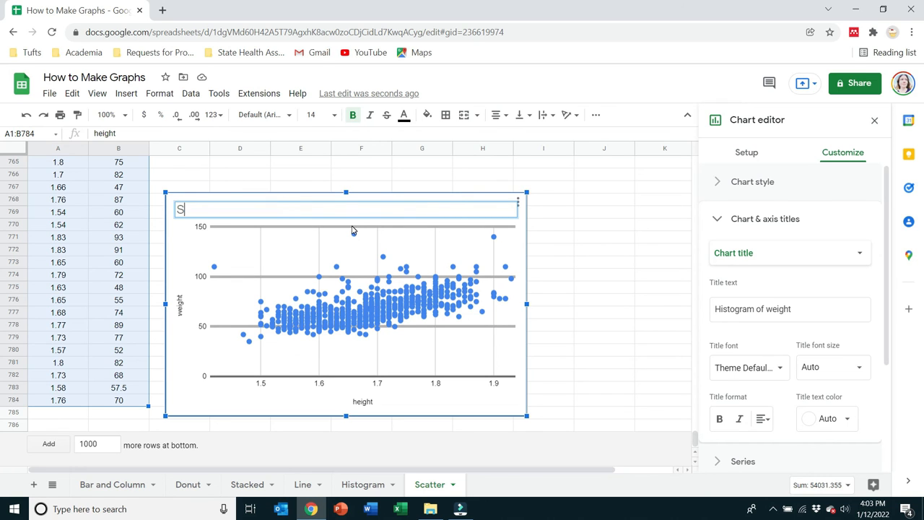
text(catterplot)
key(Return)
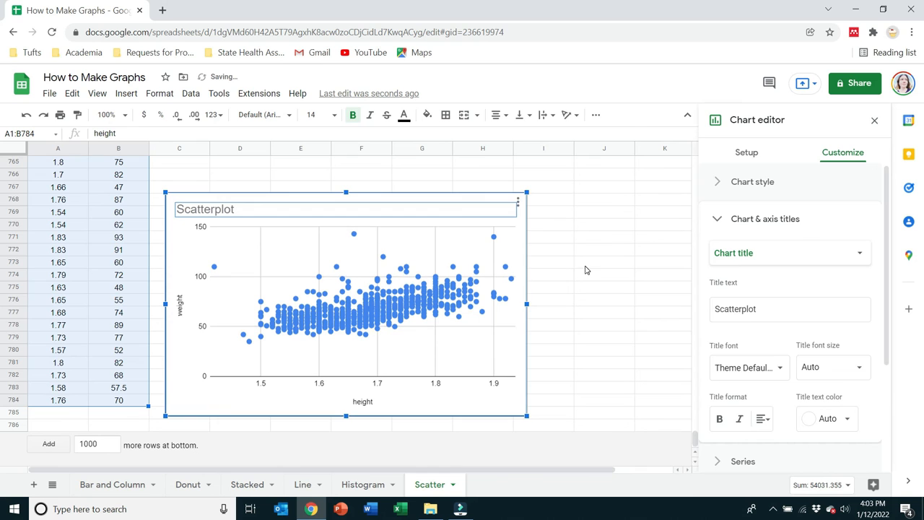
click(584, 268)
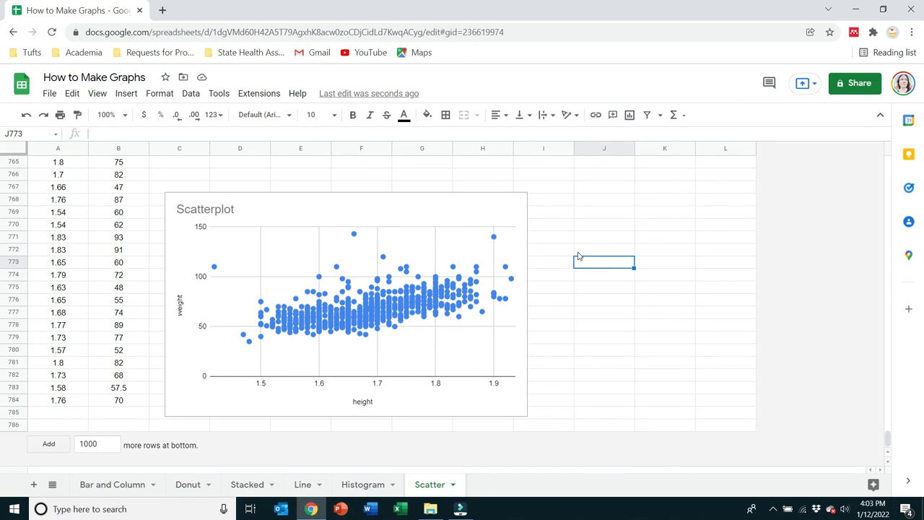
scroll(631, 299, up, 3)
scroll(368, 283, up, 3)
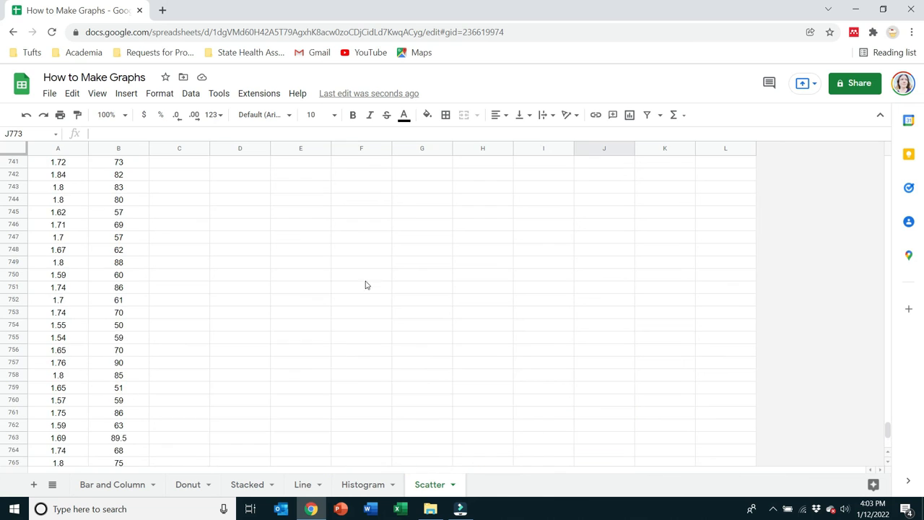
scroll(493, 260, down, 5)
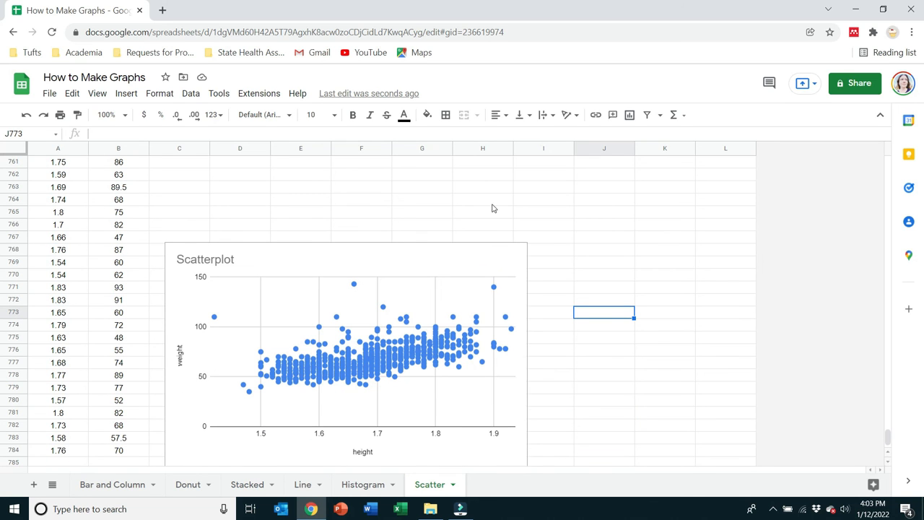
scroll(493, 288, down, 1)
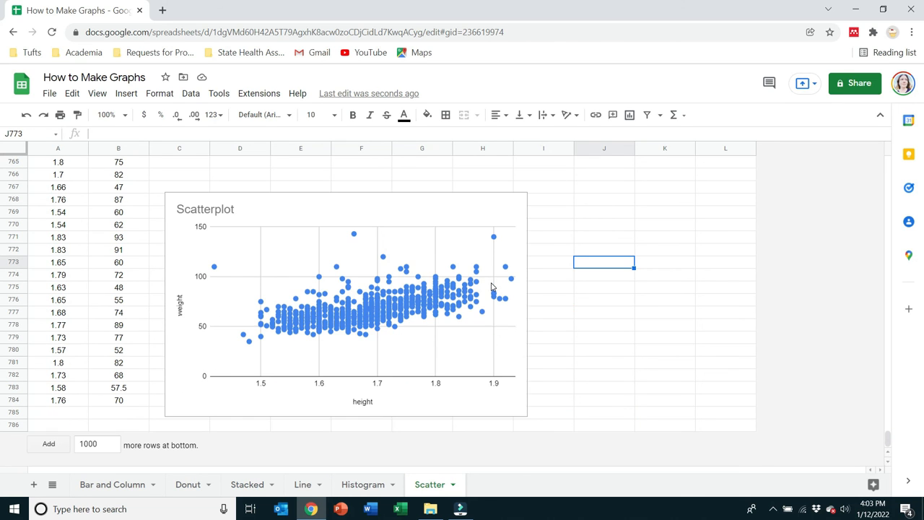